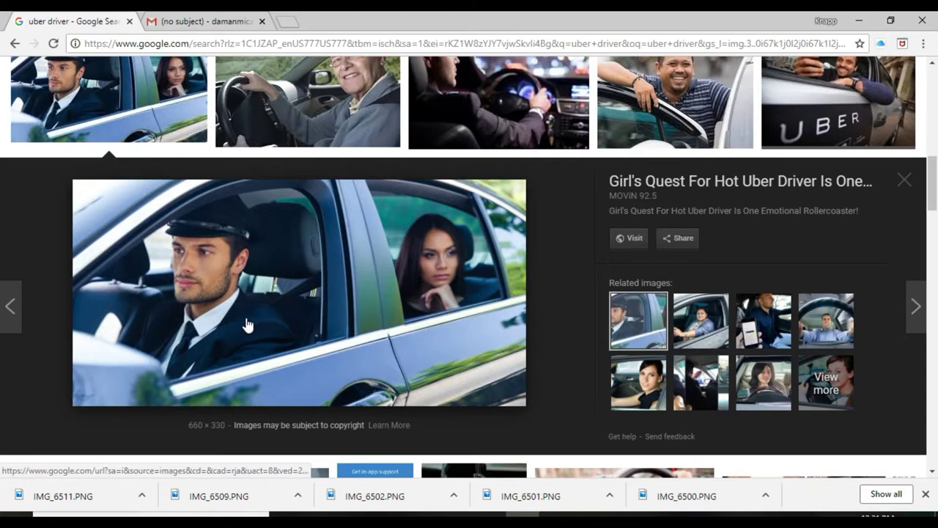
Copy the uniformed driver picture from the image search, and in GIMP turn the floating head cutout into a new layer
right_click(247, 324)
click(293, 266)
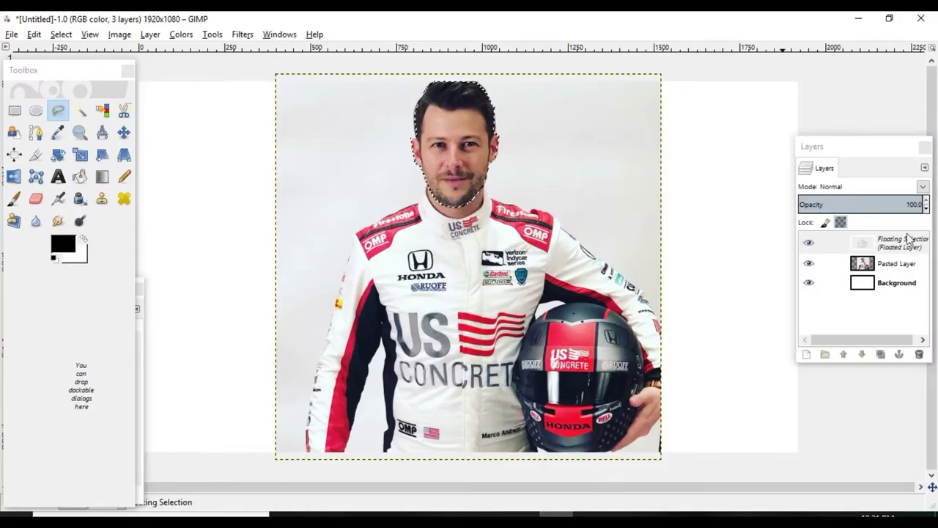
right_click(889, 249)
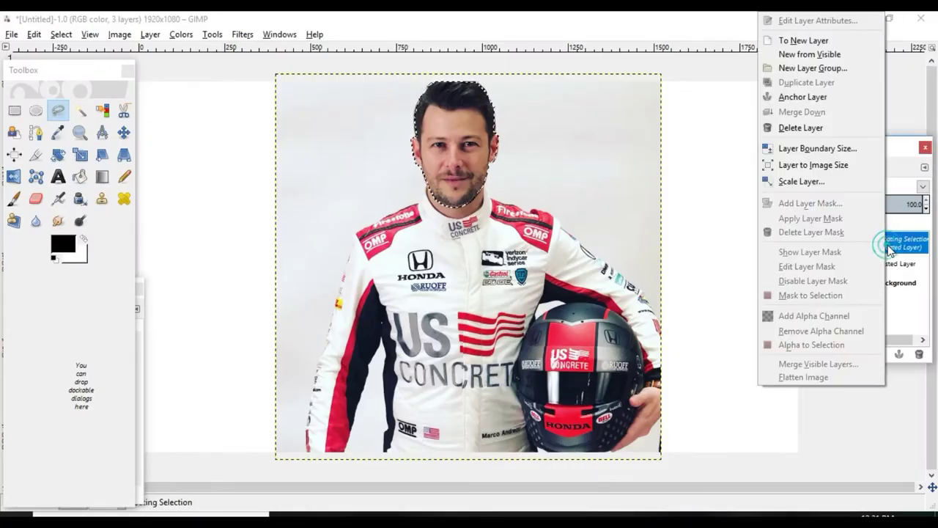
click(803, 40)
Paste the copied driver picture and scale it up until it nearly fills the canvas
click(34, 34)
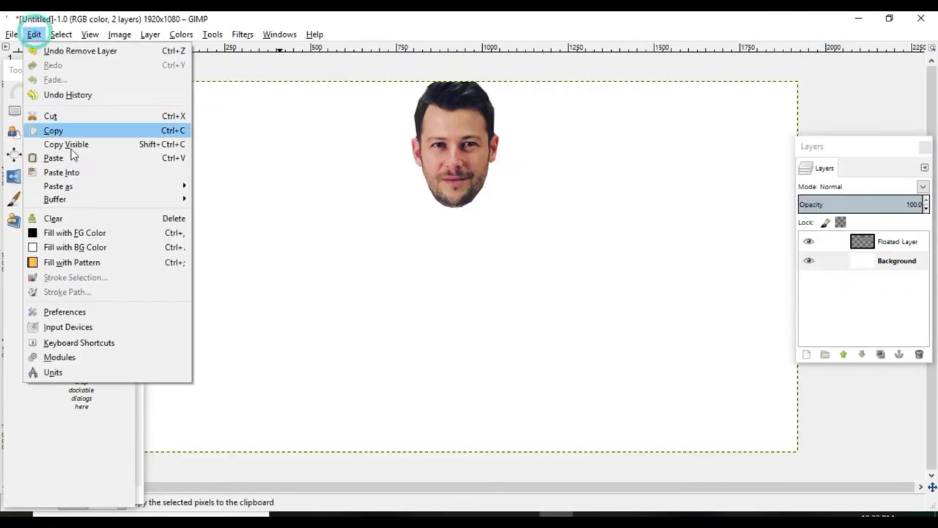
click(68, 159)
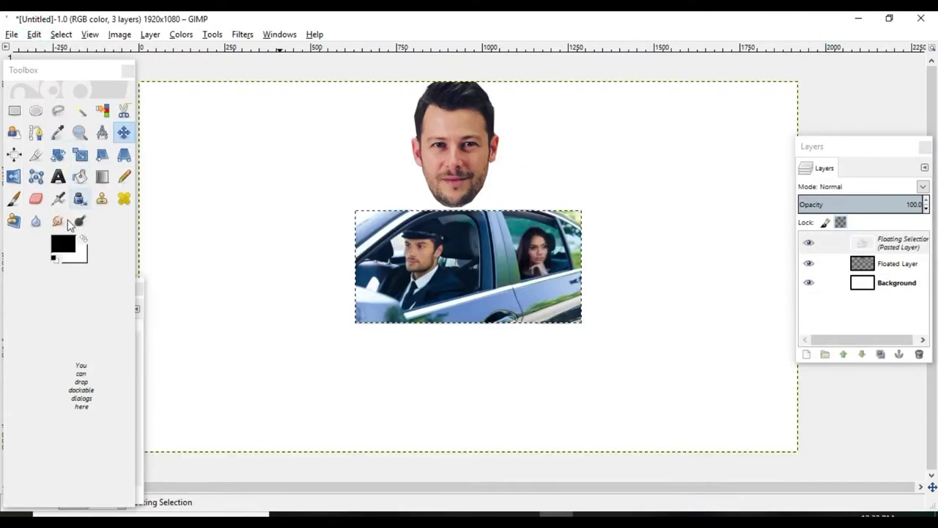
click(78, 154)
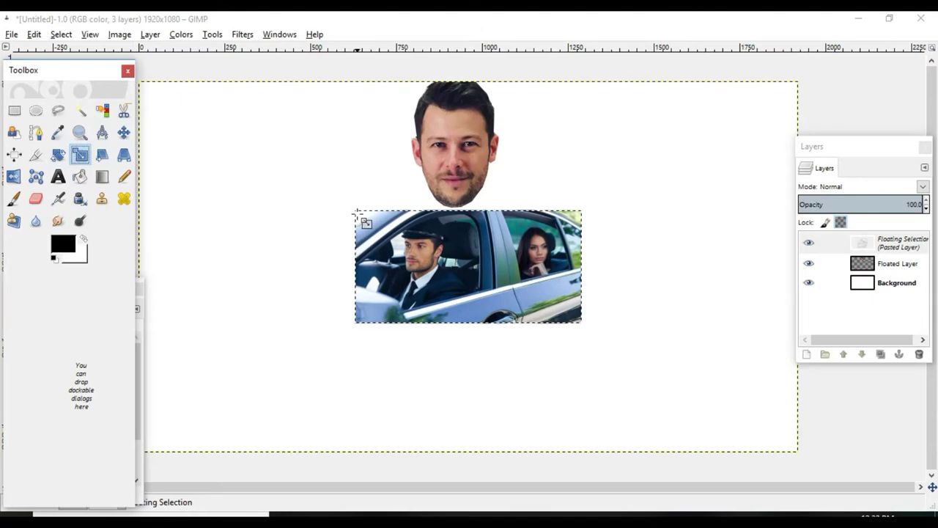
drag(372, 314, 220, 429)
drag(579, 211, 835, 84)
key(Return)
key(m)
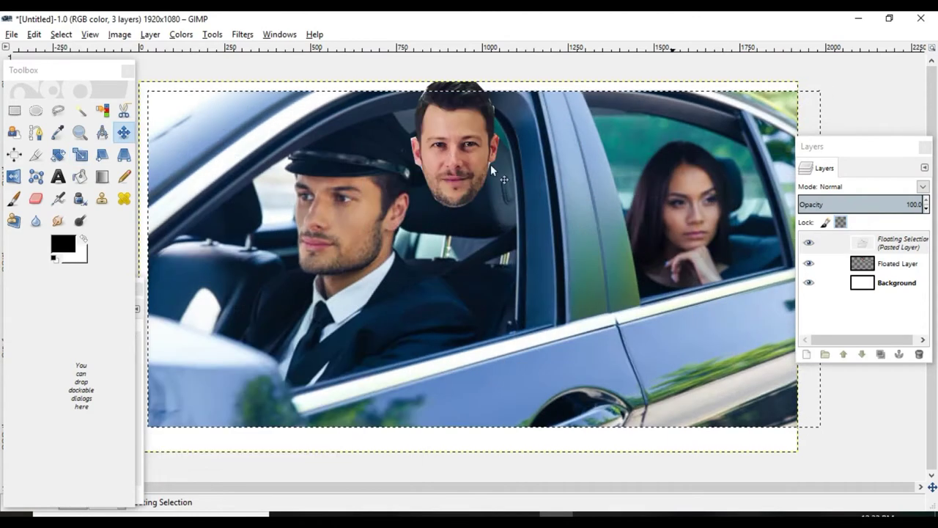
Anchor the enlarged floating driver picture onto the background
click(454, 155)
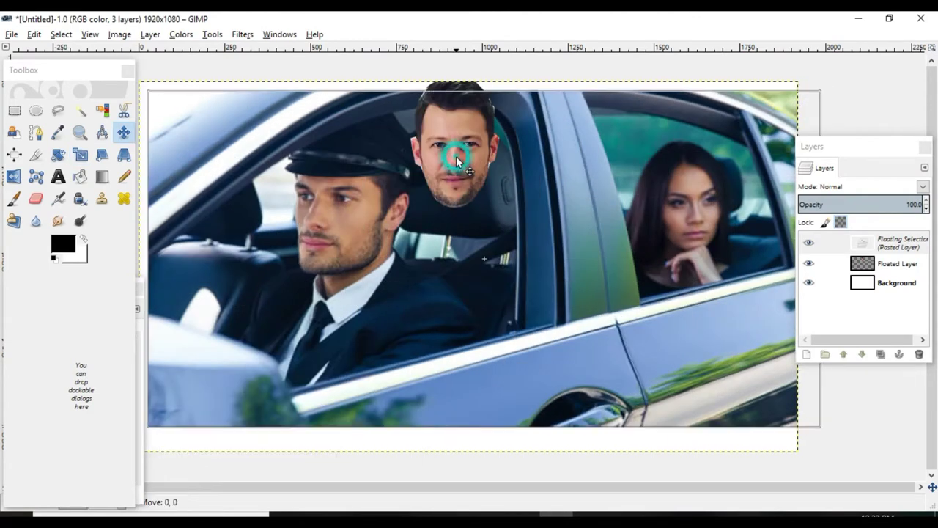
click(886, 264)
mouse_move(466, 165)
mouse_down()
mouse_move(459, 173)
mouse_move(477, 157)
mouse_up()
right_click(886, 243)
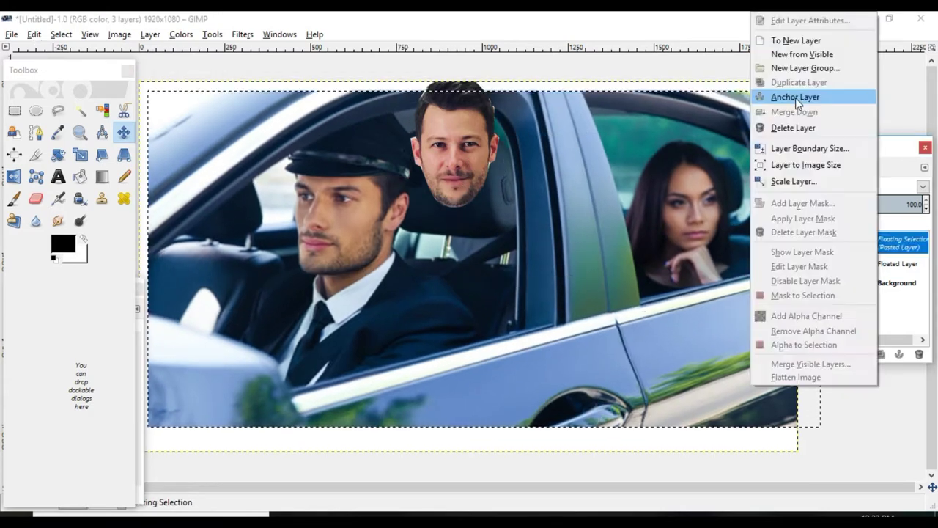
click(796, 97)
Move the head cutout over the uniformed driver's face and scale it to 353 × 504 px
click(879, 243)
drag(466, 149, 324, 209)
key(shift+s)
key(Tab)
drag(383, 249, 427, 310)
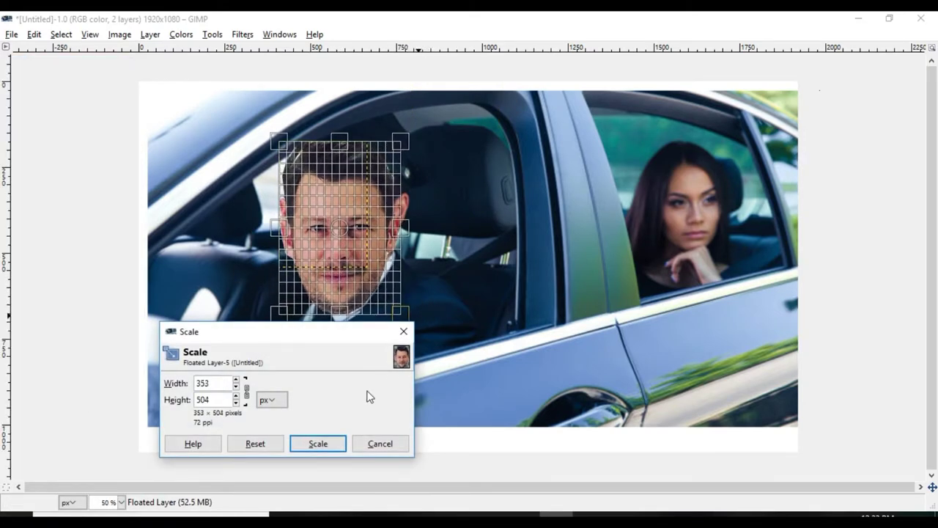
key(Tab)
click(318, 444)
Clone the car interior over the original driver's leftover face beside the new head on the background layer
key(shift+e)
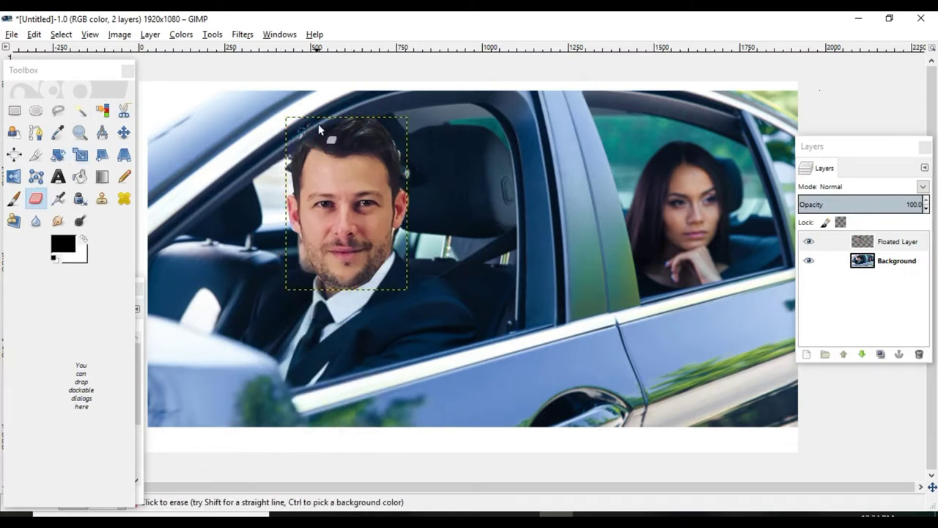
click(886, 260)
key(c)
ctrl+click(293, 262)
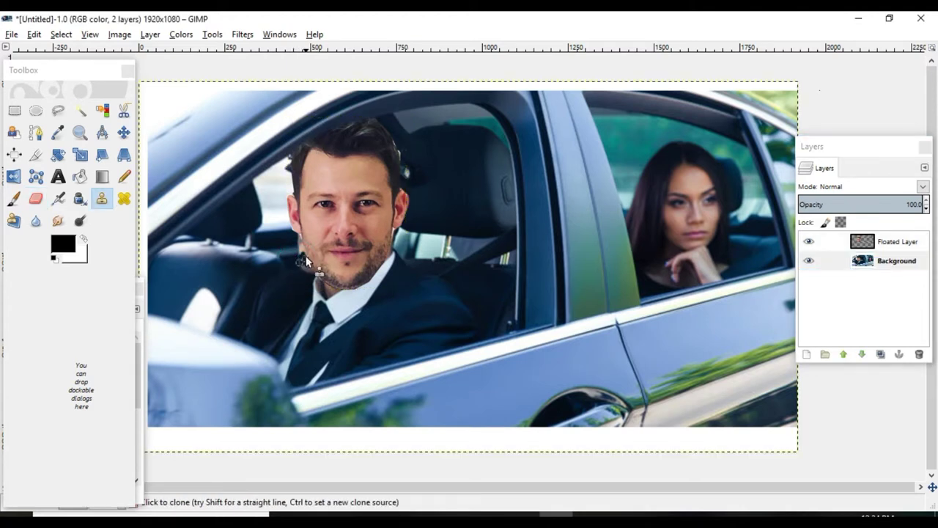
Anchor the pasted picture of the yellow and red number 22 car onto the background
key(m)
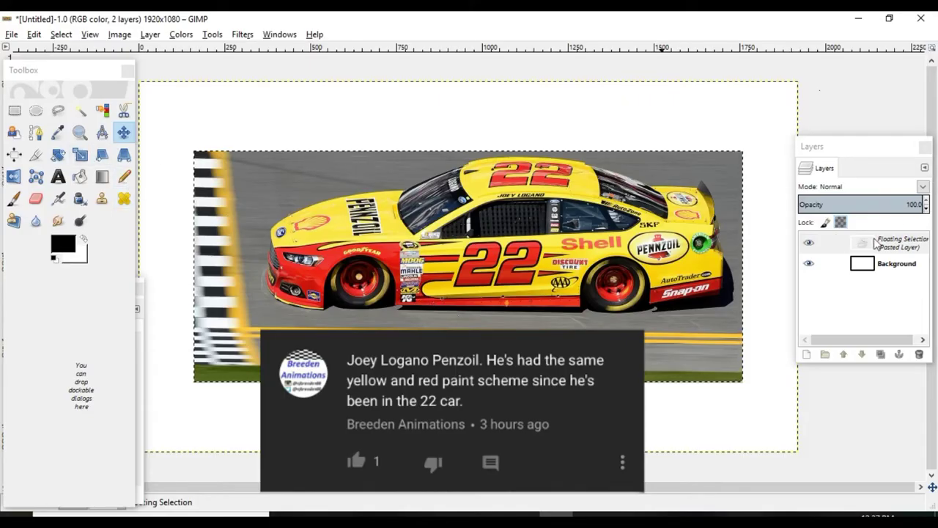
right_click(898, 249)
click(816, 97)
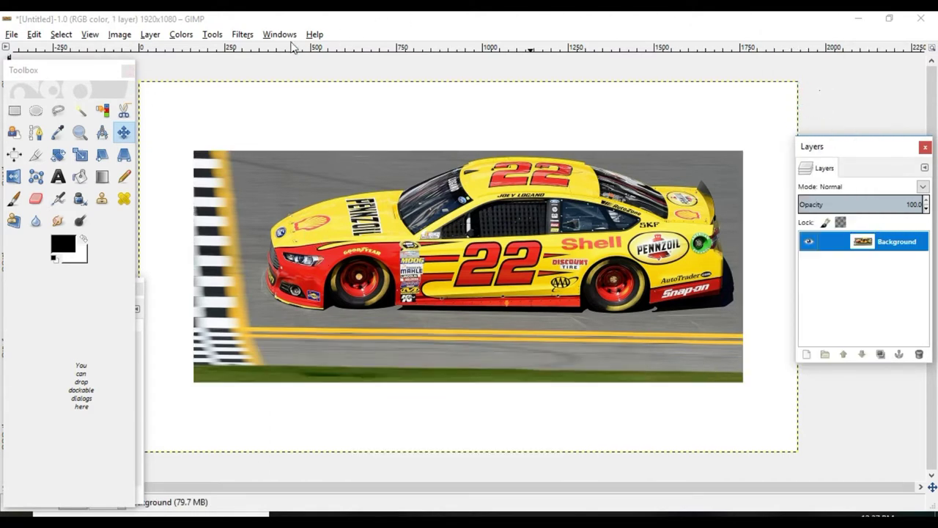
Try shifting the number 22 car picture's hue to about -105 with Hue-Saturation
click(180, 36)
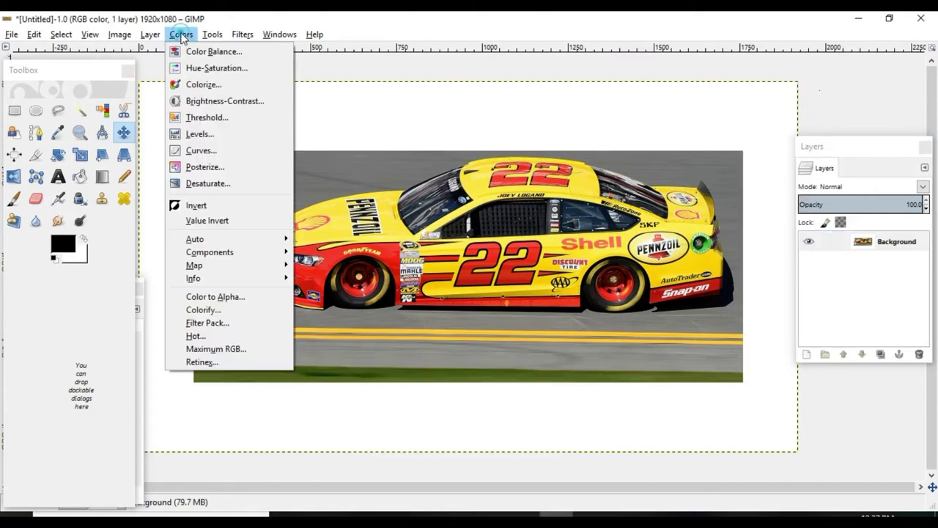
click(209, 67)
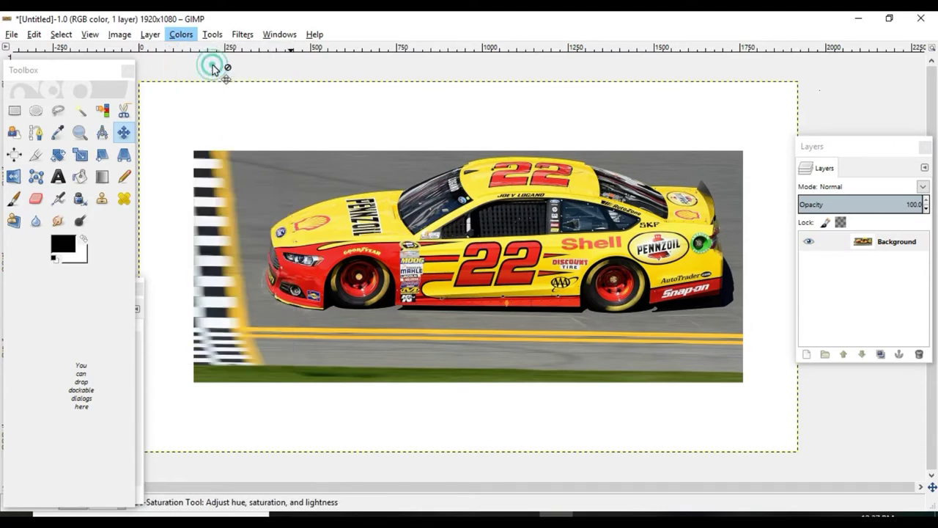
drag(231, 260, 146, 264)
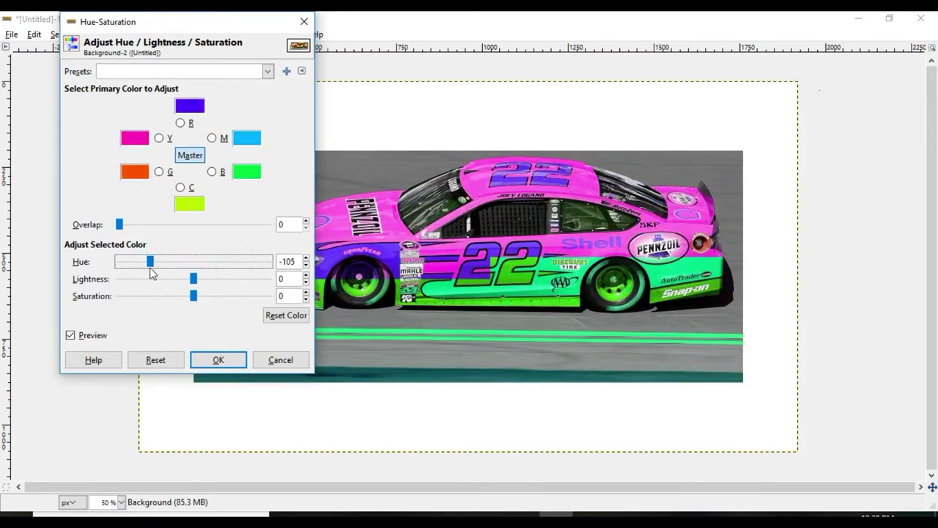
drag(210, 29, 146, 40)
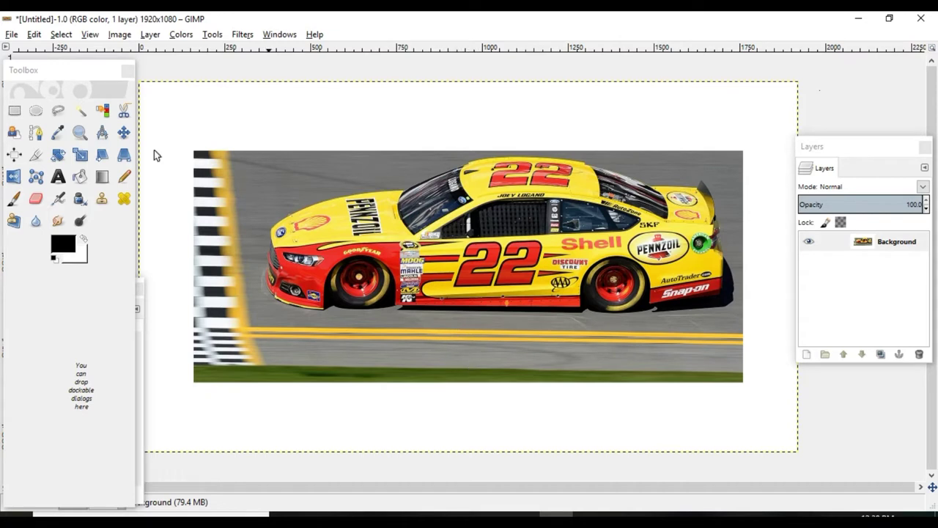
Move the cut-out Shell lettering rearward along the car's side to free space in front of it
click(102, 197)
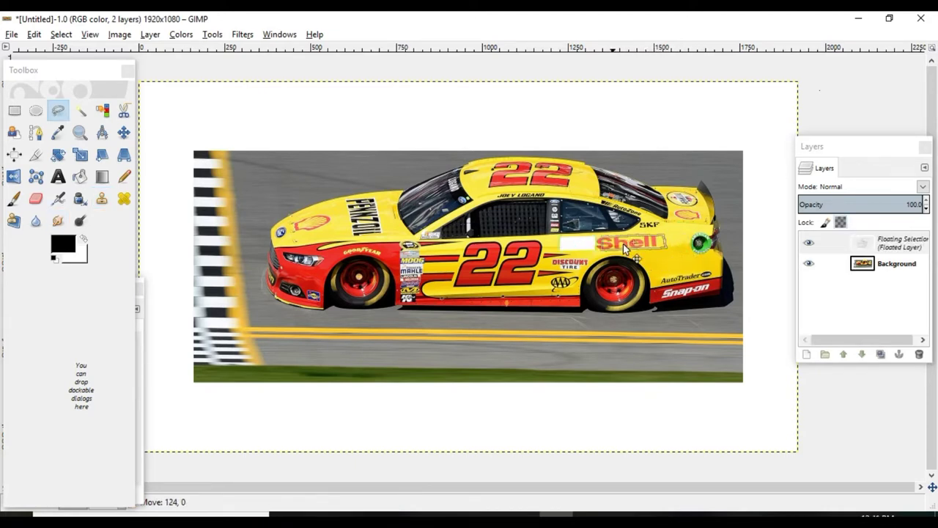
drag(623, 244, 637, 243)
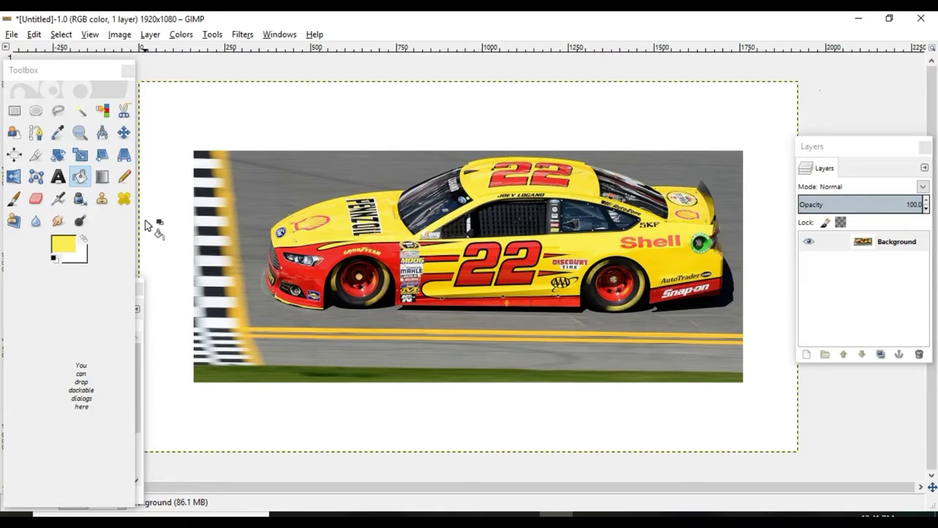
Add the text "Go To" in the lettering's orange-red and place it in front of the Shell lettering
click(58, 176)
drag(554, 231, 667, 253)
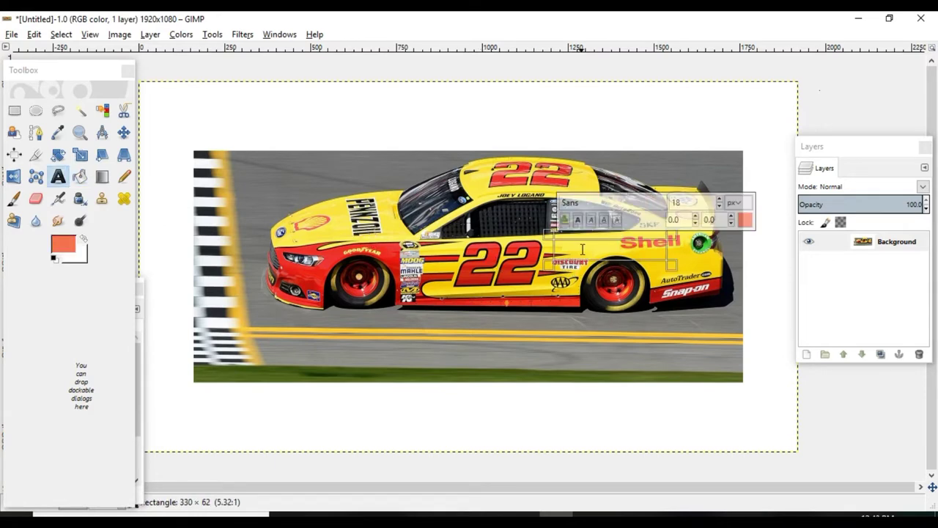
text(Go To)
key(Escape)
key(m)
drag(621, 256, 609, 251)
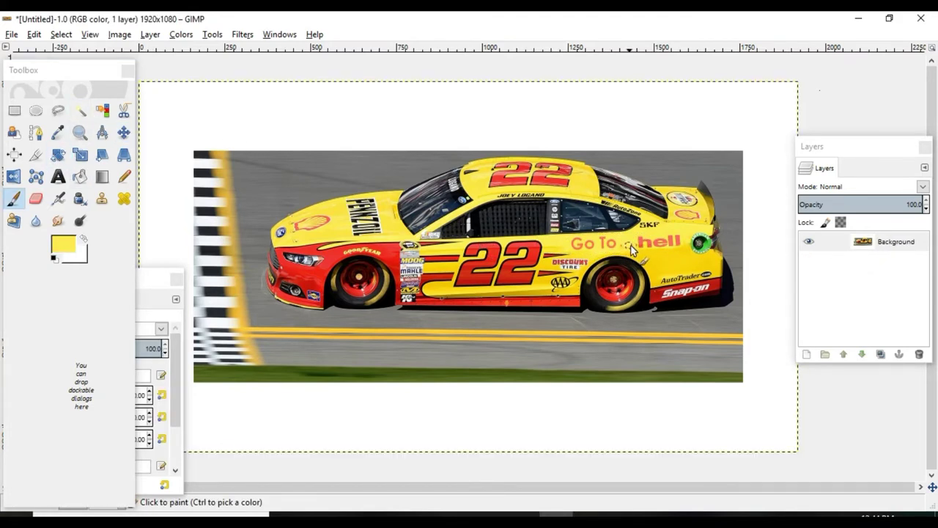
Paint the remaining S of the Shell lettering yellow and switch to the Move tool for the "Kyle Busch" text
click(635, 245)
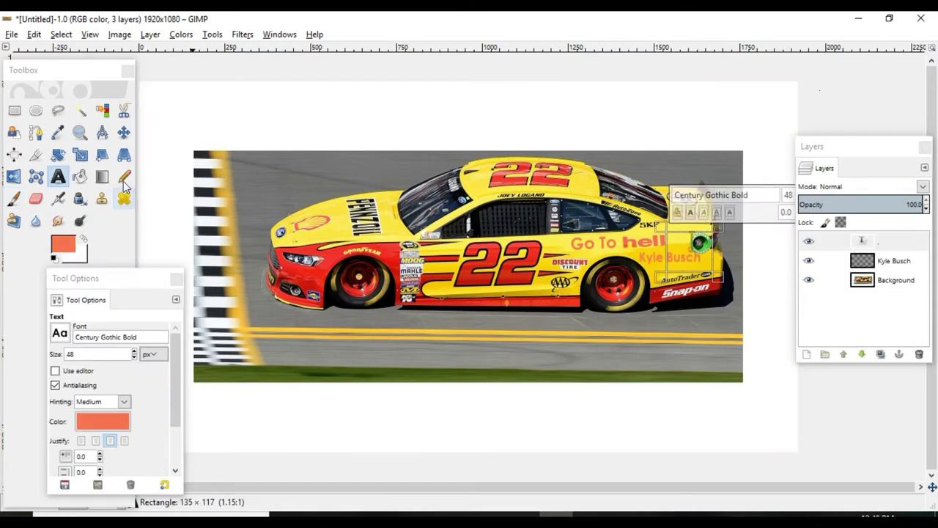
click(123, 132)
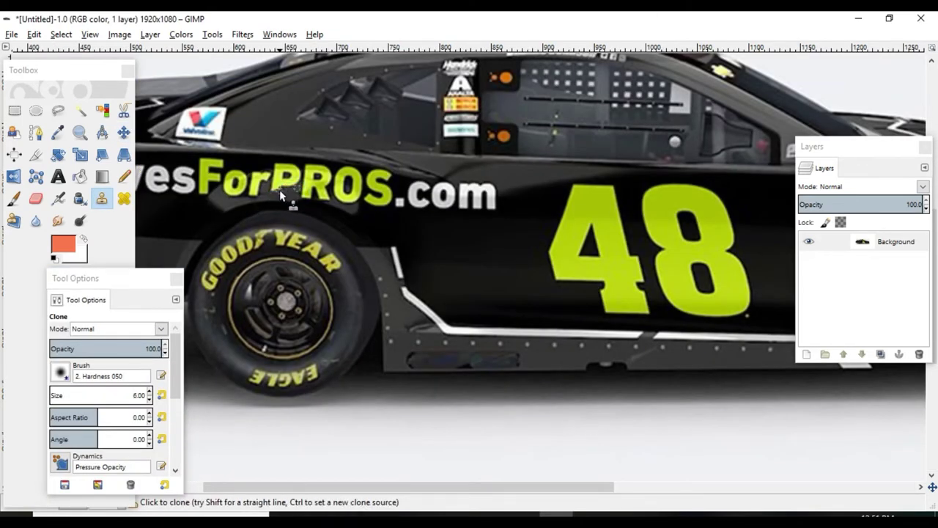
Clone black bodywork over PROS in the number 48 car's sponsor lettering and put yellow-green text "PLEBS" in its place
mouse_move(273, 192)
mouse_down()
mouse_move(327, 161)
mouse_move(277, 172)
mouse_move(303, 173)
mouse_up()
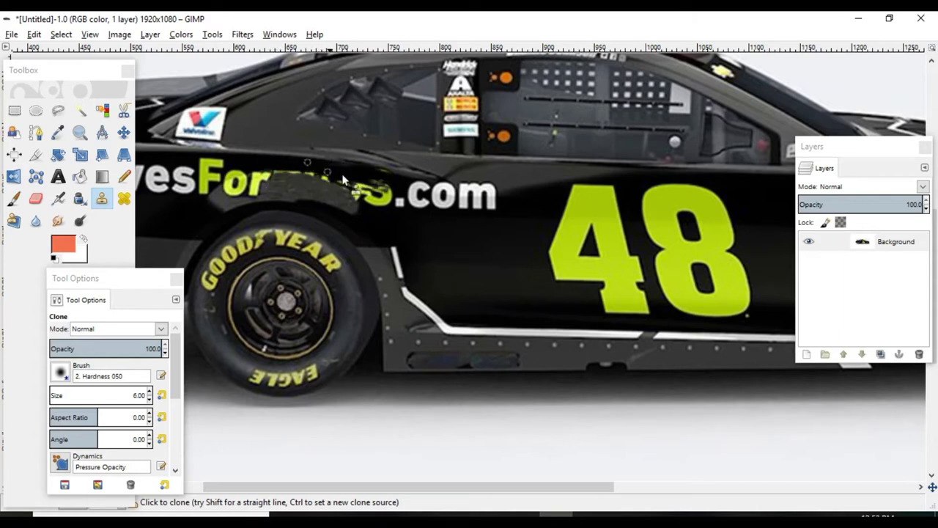
key(t)
drag(239, 141, 497, 268)
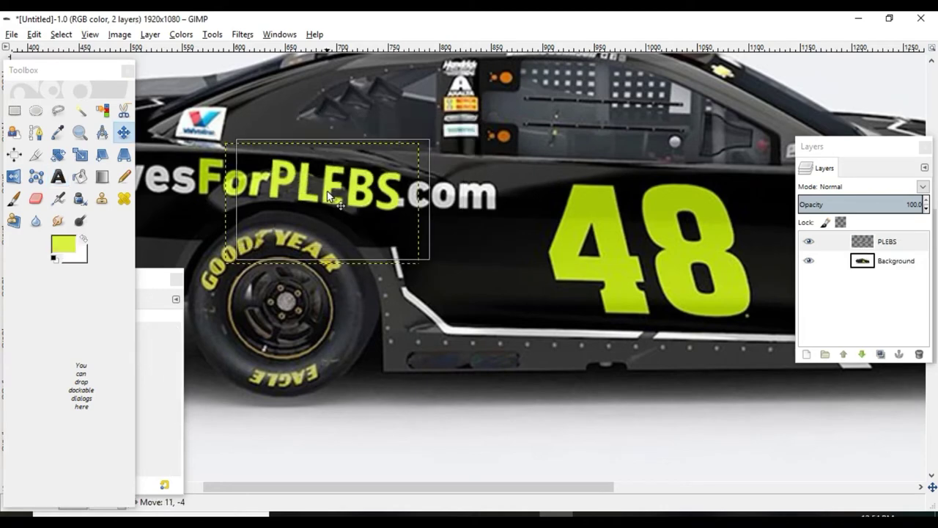
drag(334, 200, 326, 195)
key(shift+g)
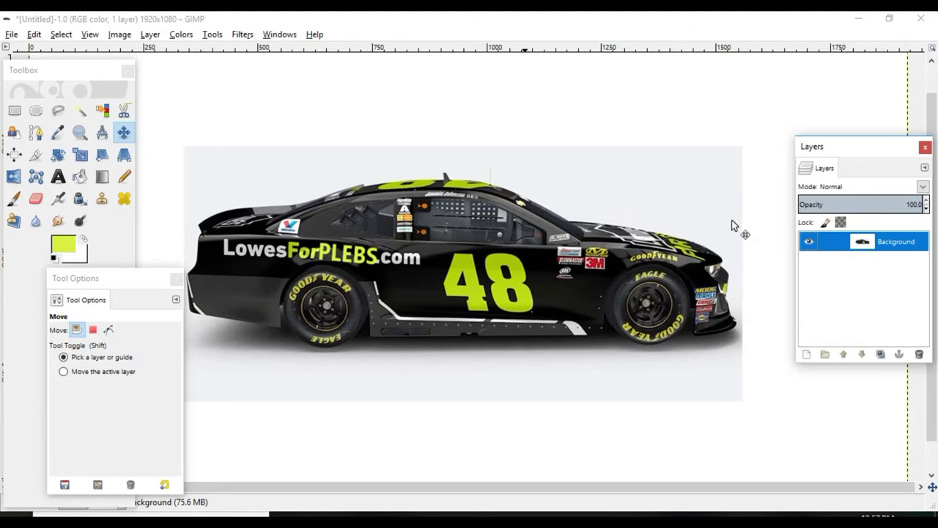
Clone black bodywork over the white stripe behind the rear wheel with a size 19 brush, continuing at the skirt's front end
key(plus)
key(plus)
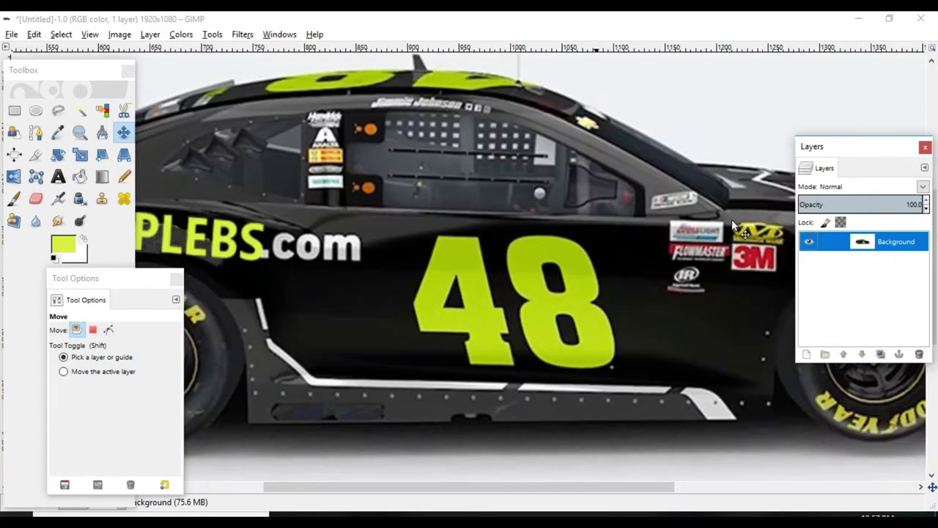
scroll(779, 303, down, 5)
scroll(416, 317, up, 5)
drag(361, 488, 325, 484)
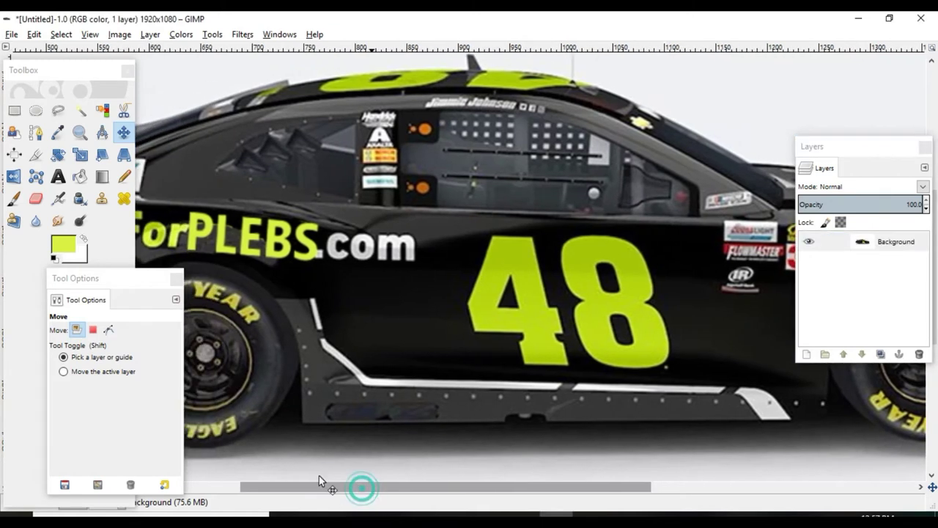
key(c)
mouse_move(318, 355)
mouse_down()
mouse_move(360, 369)
mouse_move(323, 330)
mouse_up()
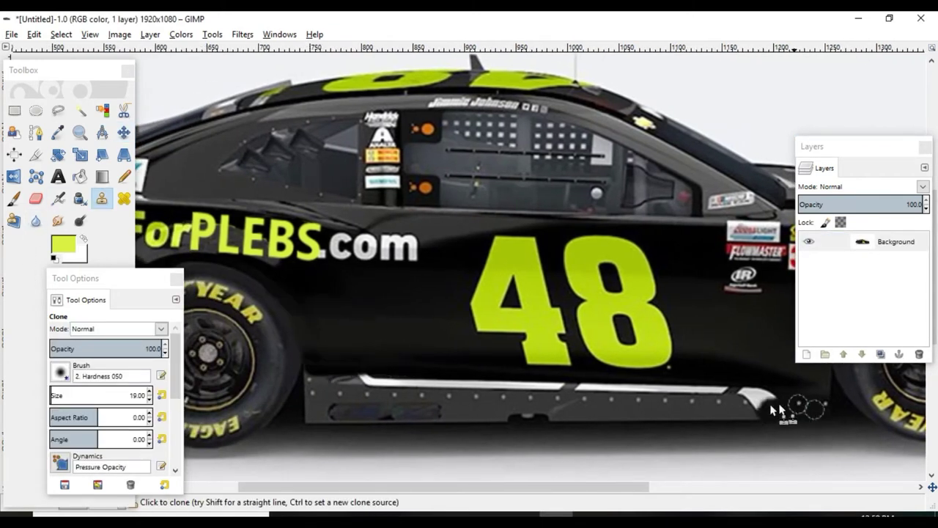
Paint the remaining white stripe and side skirt black with the Paintbrush and touch up the rear bumper's lower edge
key(p)
key(d)
drag(492, 383, 730, 393)
scroll(762, 396, left, 10)
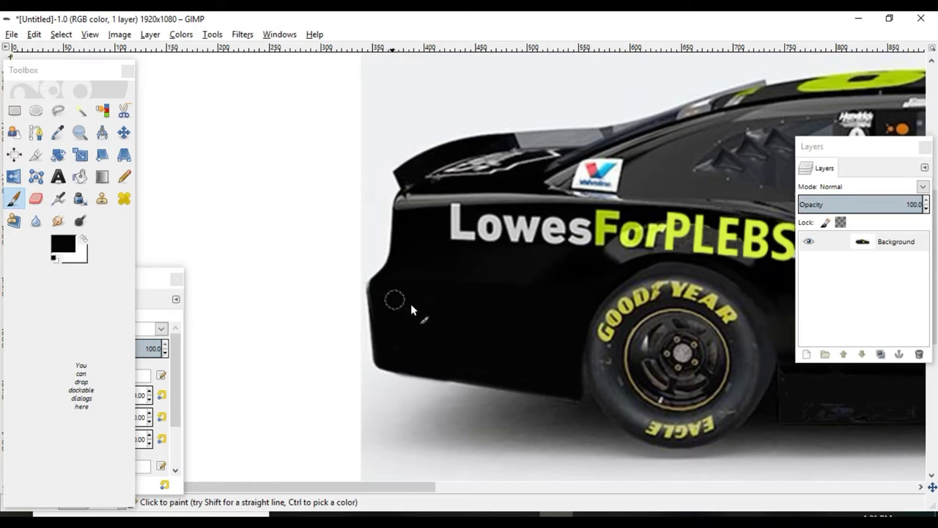
click(454, 379)
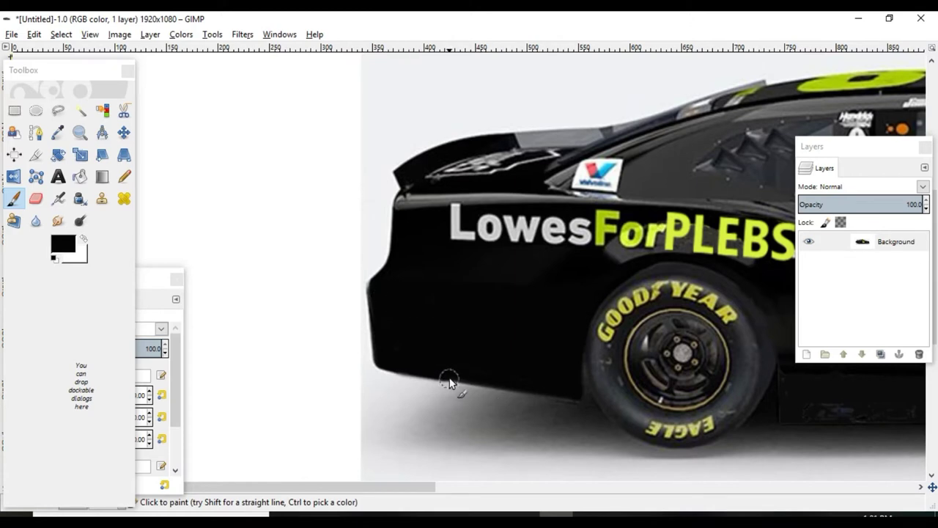
click(573, 397)
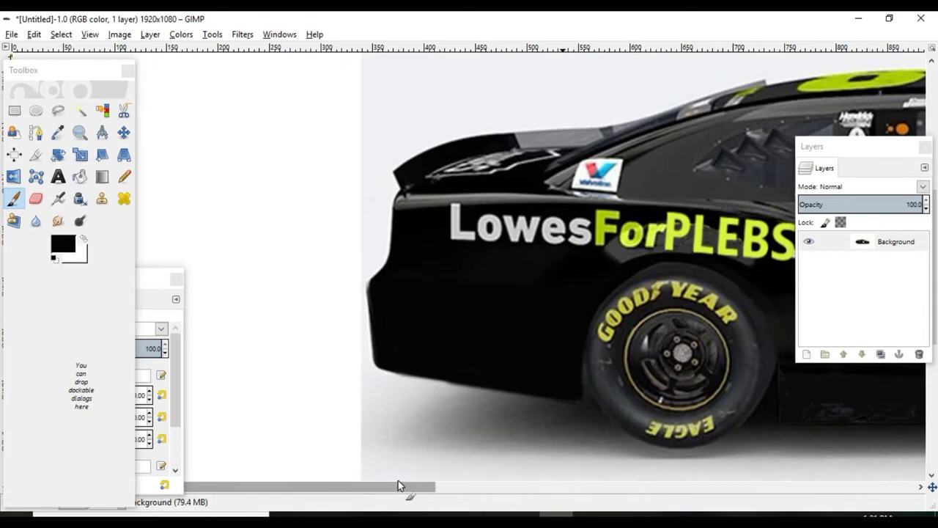
drag(398, 486, 576, 491)
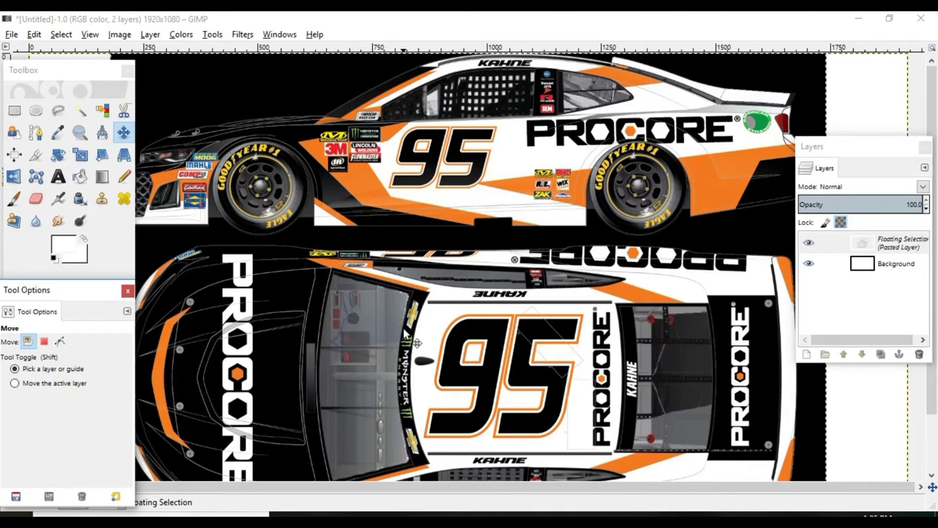
Anchor the pasted orange and white car template and rotate its side number 95 upside down to read 56
key(ctrl+h)
key(shift+r)
drag(513, 147, 401, 189)
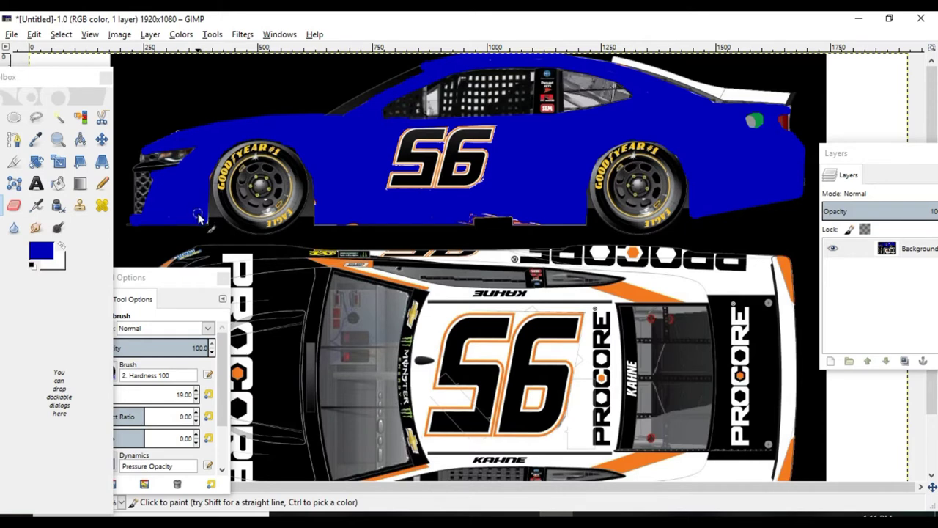
Paste the copied NAPA Auto Parts logo into the blue number 56 car image
click(34, 34)
click(51, 155)
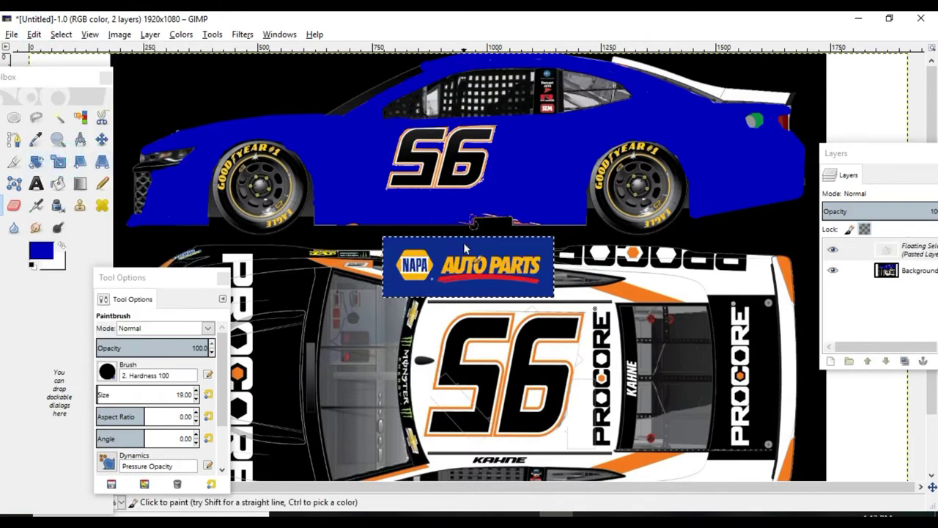
Place the NAPA Auto Parts logo above the rear wheel and fill the side view's bright blue bodywork with the logo's darker blue
click(102, 139)
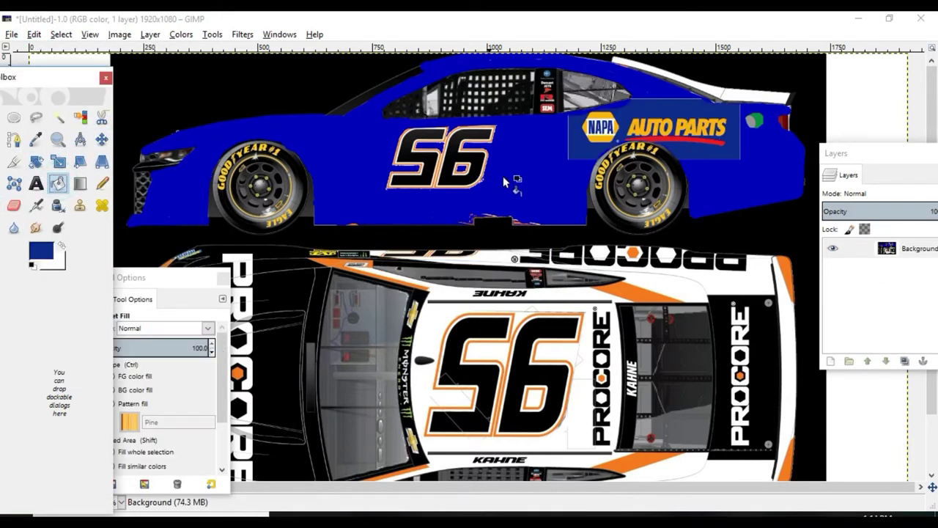
click(506, 175)
click(572, 180)
click(731, 183)
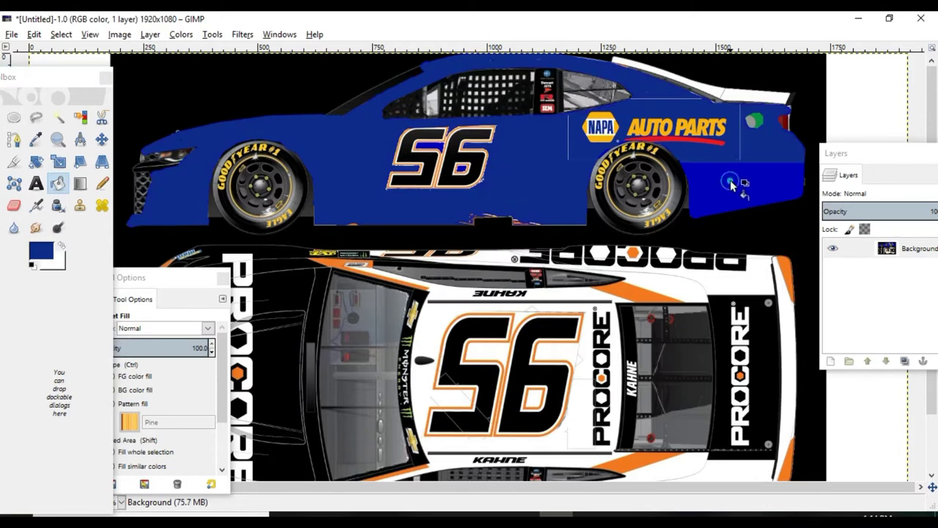
click(731, 94)
click(721, 95)
Draw a straight yellow line along the side skirt's lower edge with the size 19 Pencil and adjust the car layer's position
key(n)
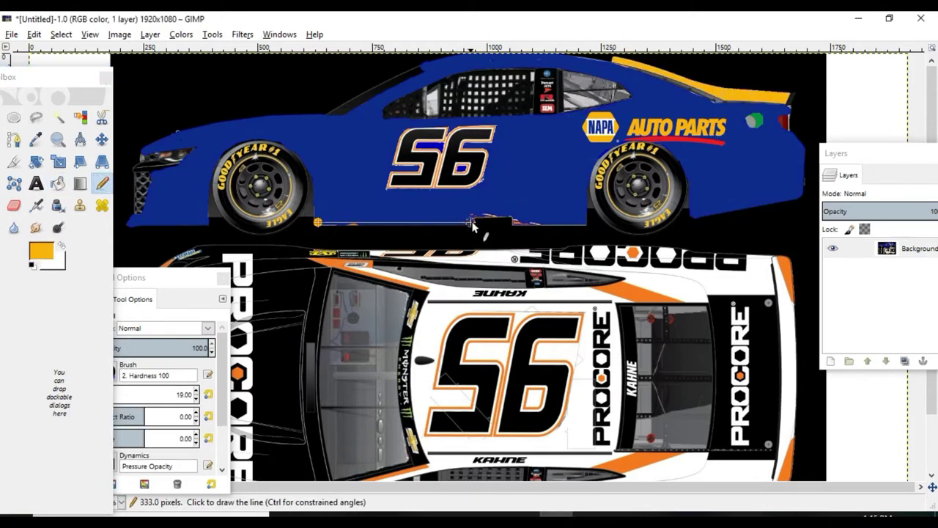
shift+click(473, 227)
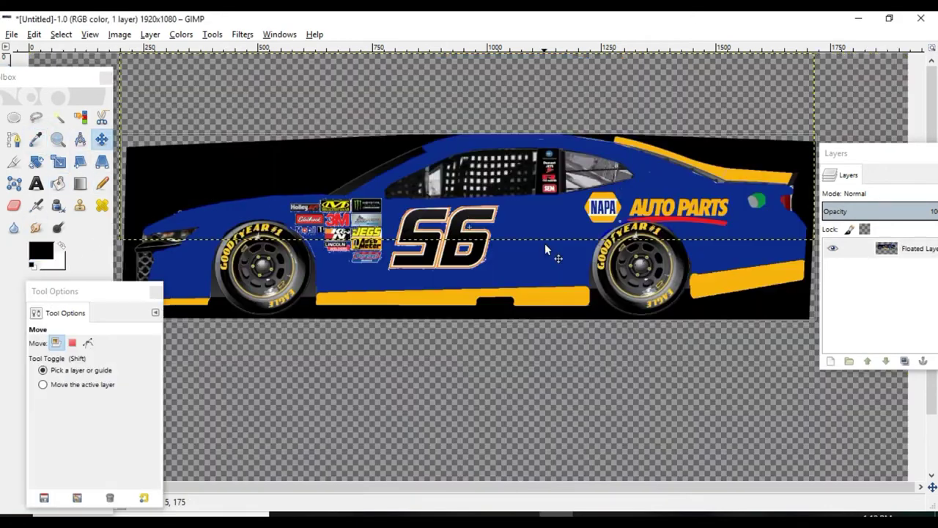
mouse_move(544, 244)
mouse_down()
mouse_move(557, 234)
mouse_move(551, 247)
mouse_up()
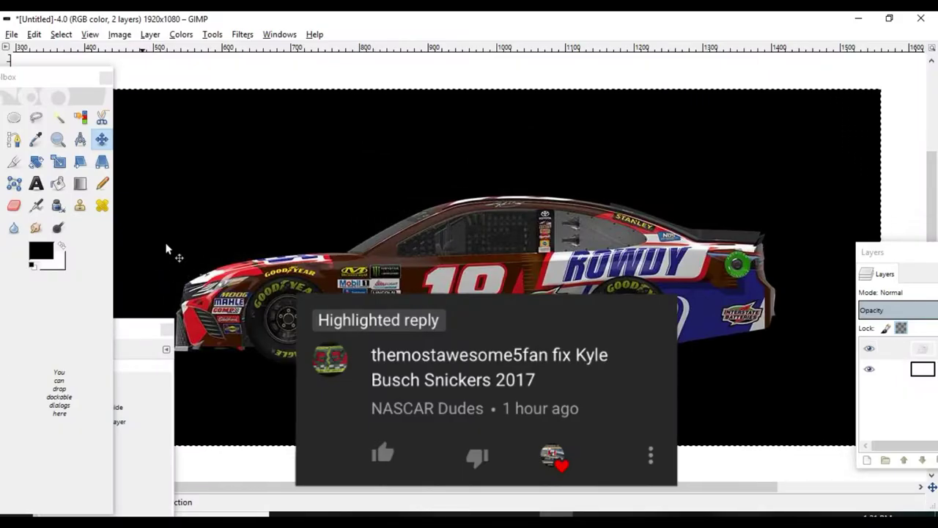
Switch to Chrome and search Google Images for funny snickers wrappers, browsing the pictures for replacement lettering ideas
click(107, 137)
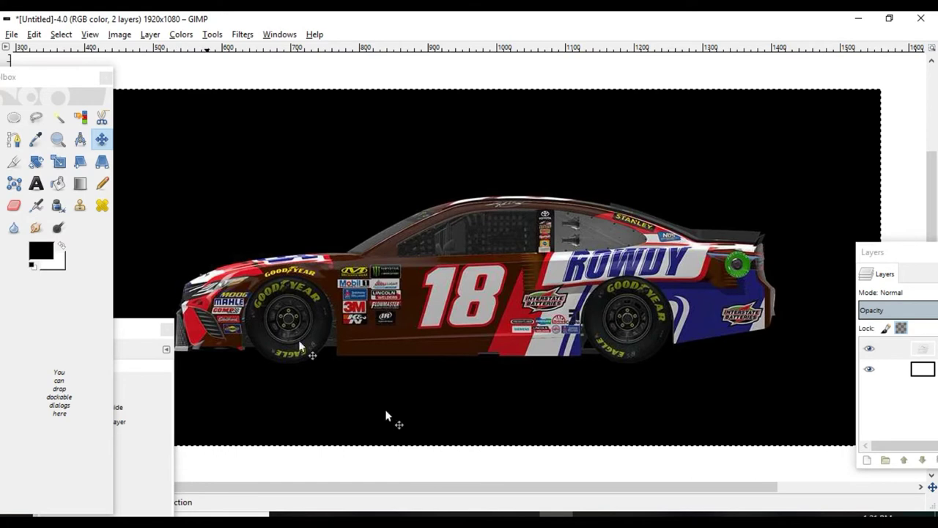
click(522, 518)
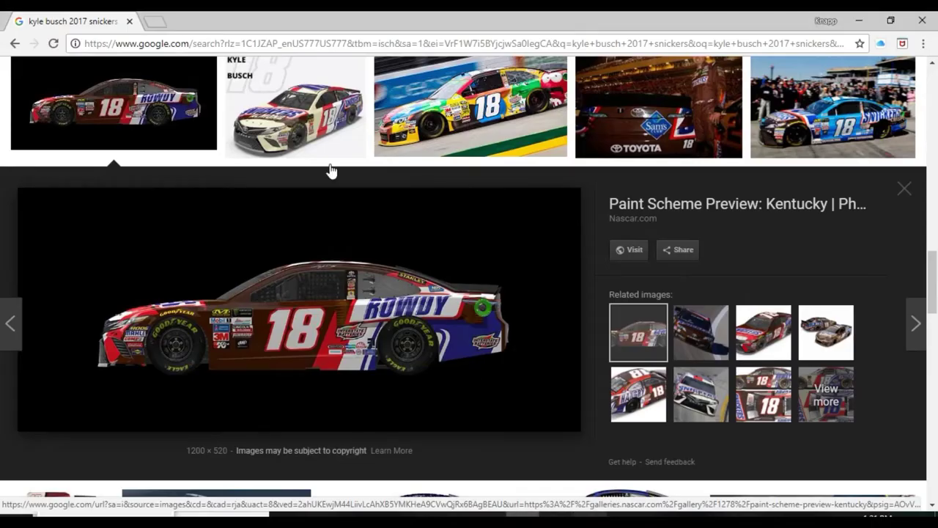
scroll(326, 212, up, 10)
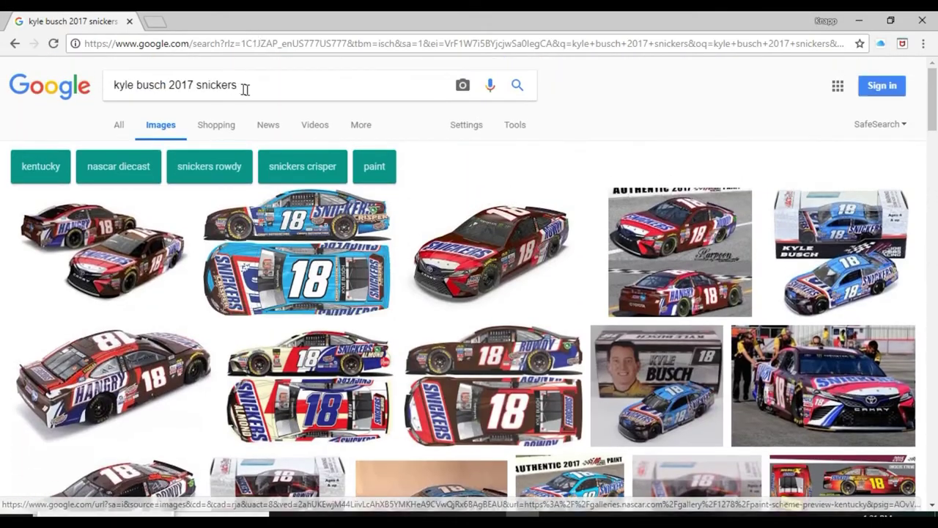
triple_click(244, 87)
text(funny snickers)
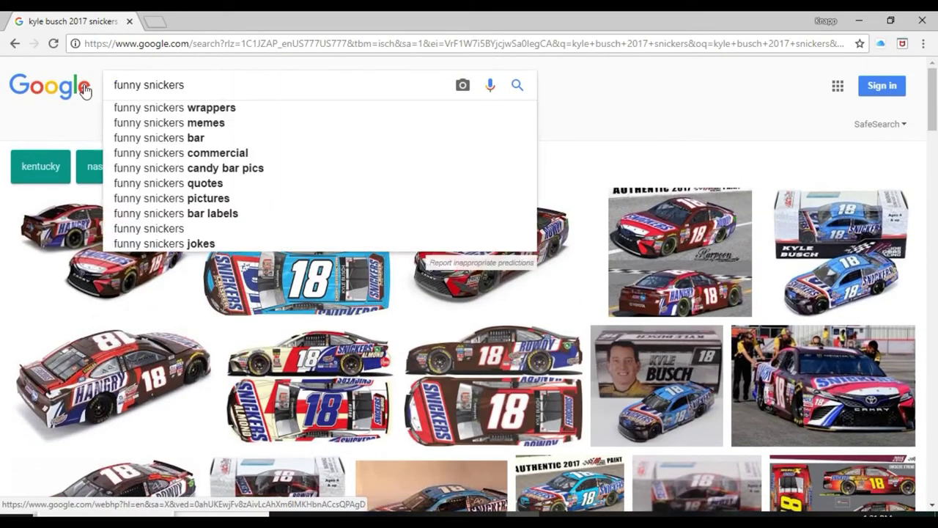
click(127, 110)
scroll(389, 326, down, 5)
scroll(388, 326, down, 1)
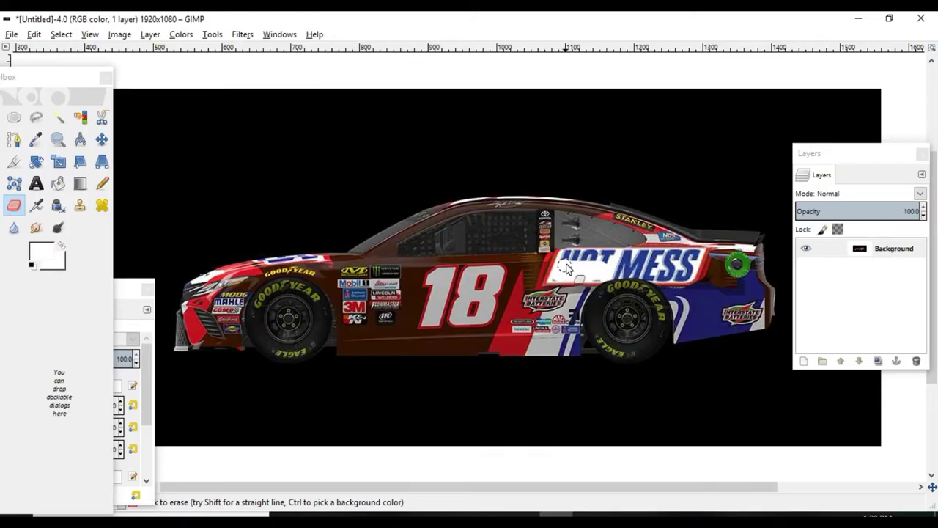
Erase the HOT MESS lettering from the number 18 car and move the DADDY'S LITTLE GIRL text onto the white panel
drag(589, 263, 696, 268)
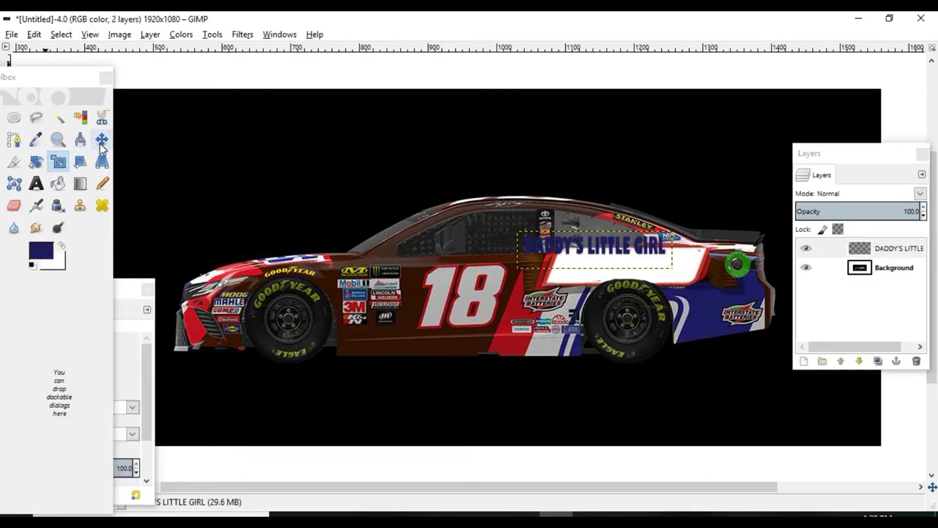
click(102, 139)
drag(617, 256, 653, 275)
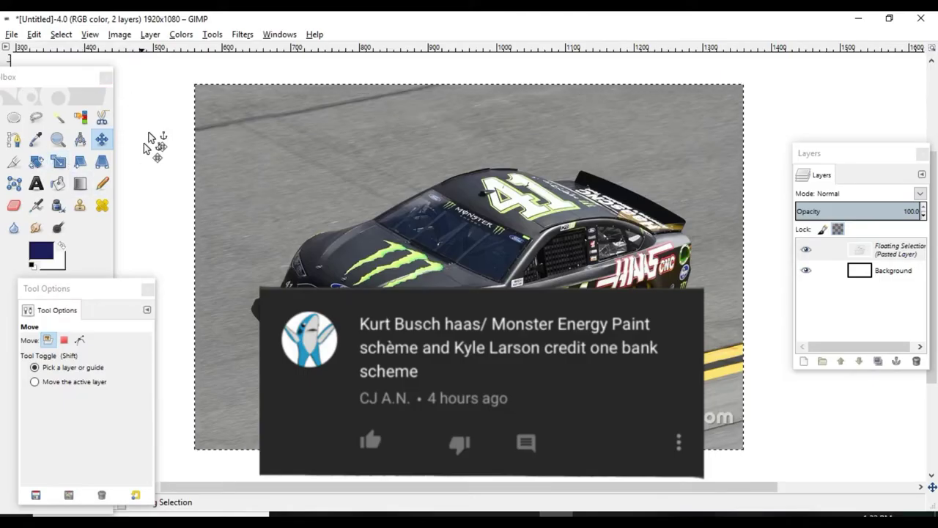
Clone dark hood paint over the green Monster claw logo with a size 5 brush and smudge the patched area smooth
click(79, 206)
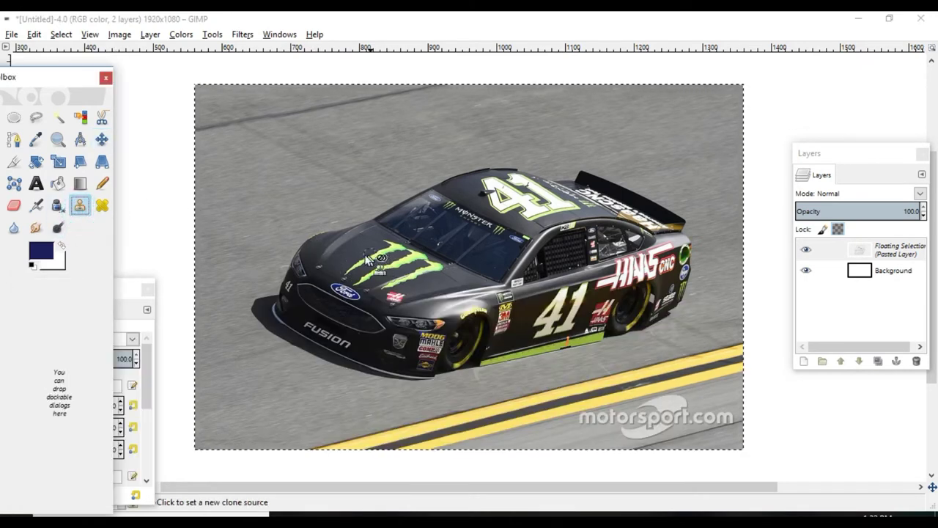
ctrl+click(343, 253)
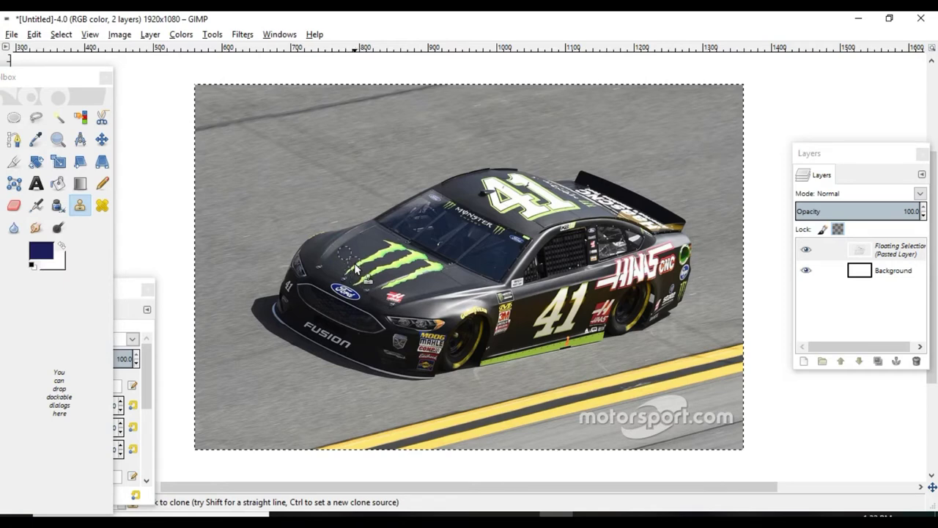
scroll(413, 275, up, 3)
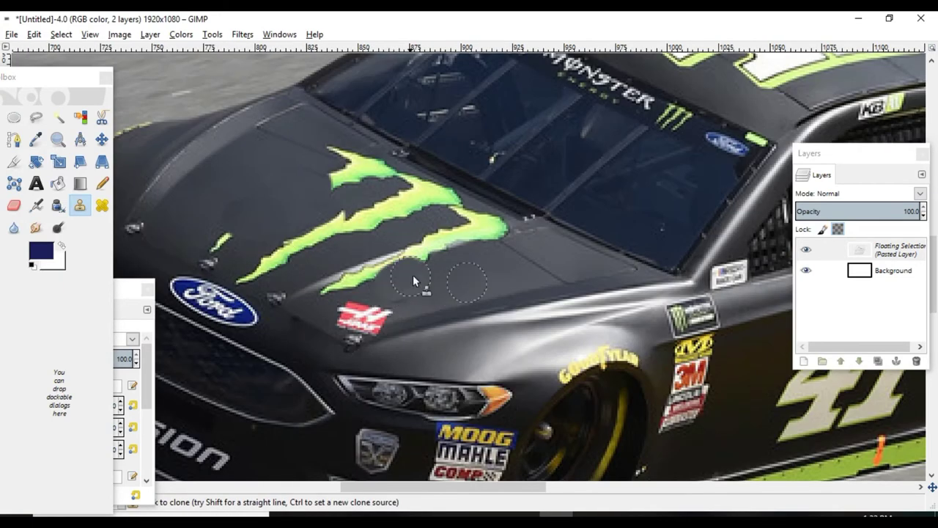
click(465, 292)
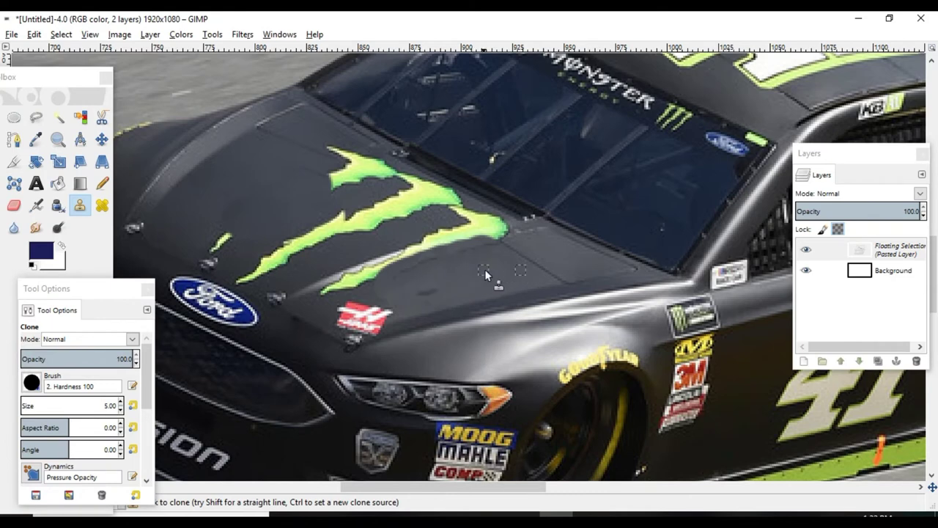
key(ctrl+z)
ctrl+click(339, 197)
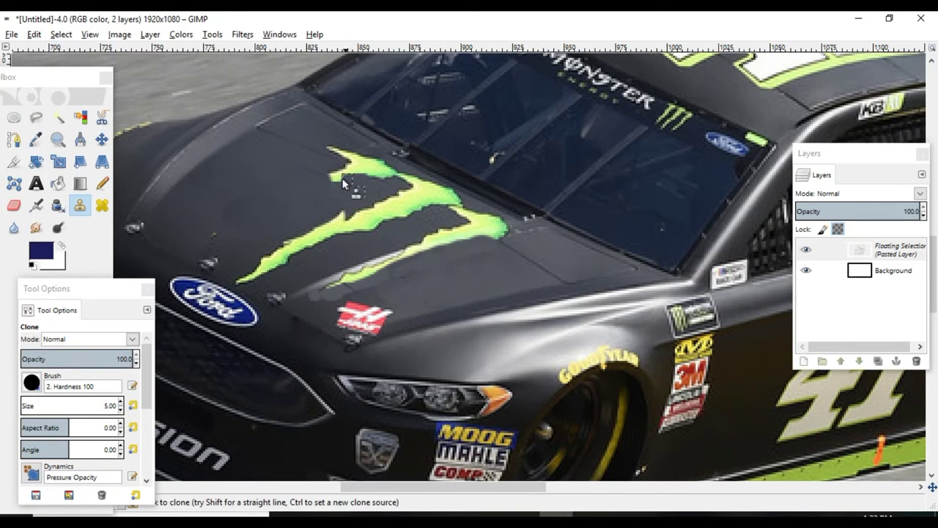
mouse_move(316, 259)
mouse_down()
mouse_move(345, 213)
mouse_move(390, 215)
mouse_move(382, 197)
mouse_up()
mouse_move(447, 208)
mouse_down()
mouse_move(409, 179)
mouse_move(404, 252)
mouse_move(492, 214)
mouse_move(382, 265)
mouse_up()
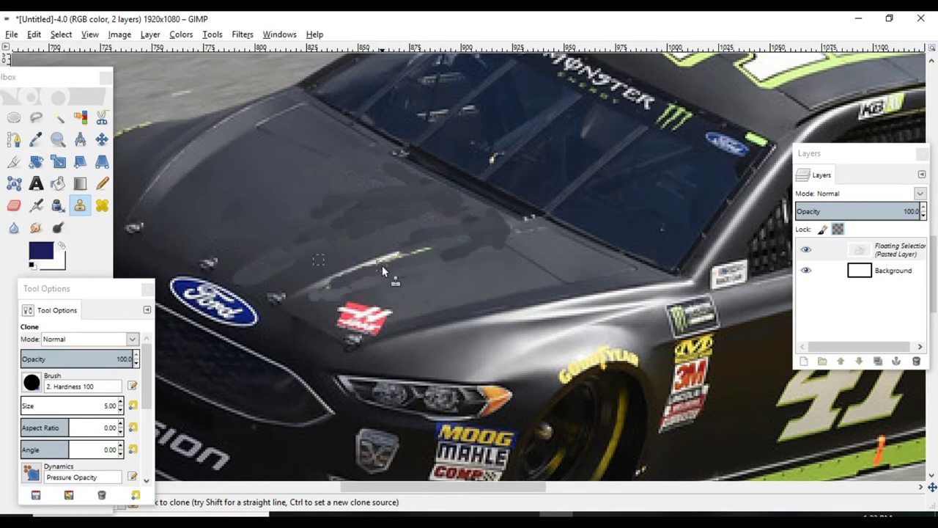
key(s)
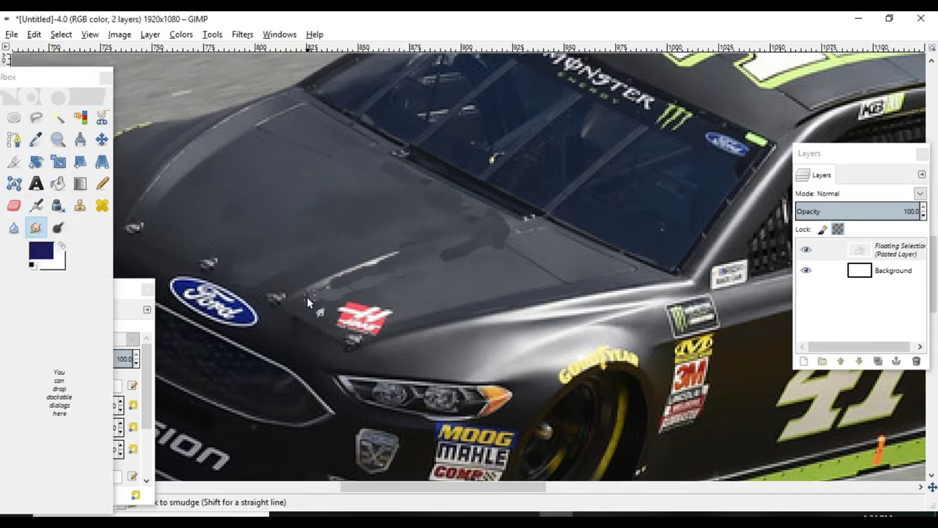
scroll(421, 218, down, 3)
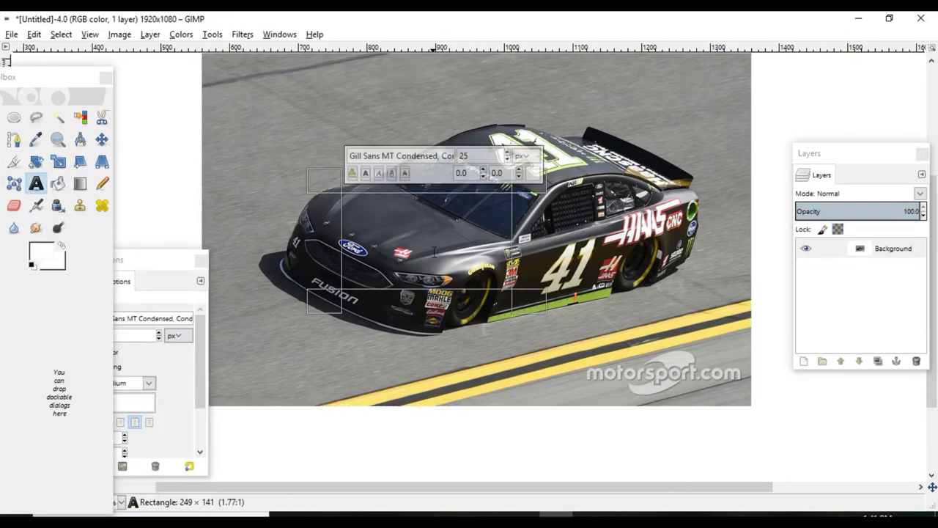
Add the text "IT'S LIKE BATTERY ACID FOR YOUR THROAT" and warp it onto the number 41 car's hood with Perspective
text("IT'S LIKE BATTERY ACID FOR)
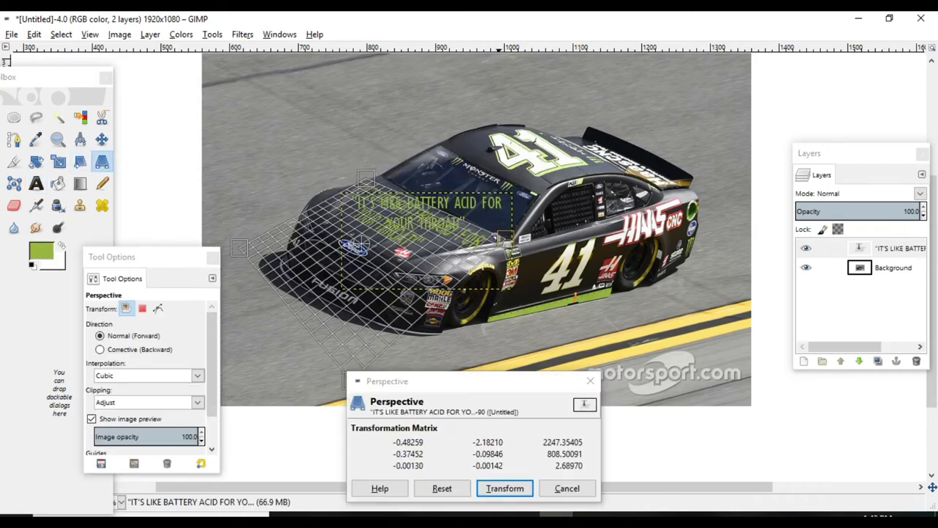
drag(501, 241, 497, 235)
click(505, 488)
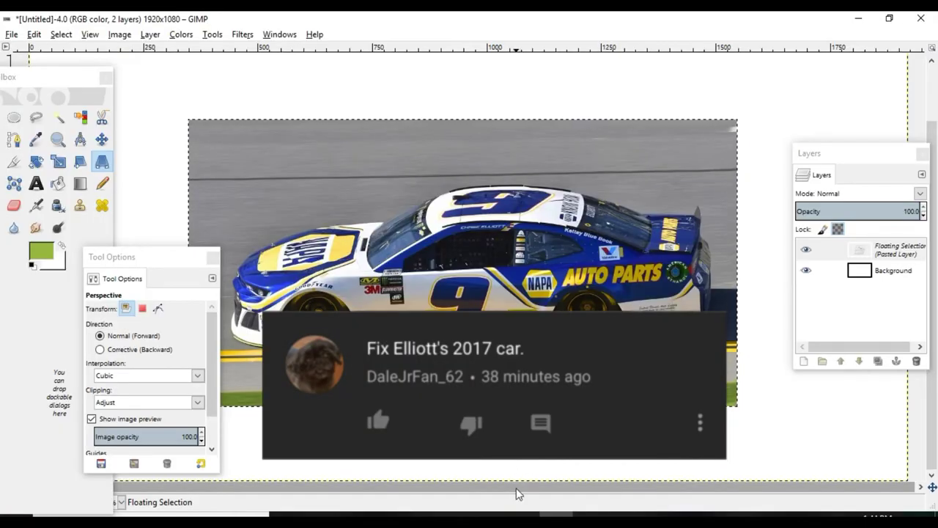
Scale the pasted Jesus picture down to fit behind the number 9 car's front wheel and adjust its corners with Perspective
drag(158, 256, 143, 263)
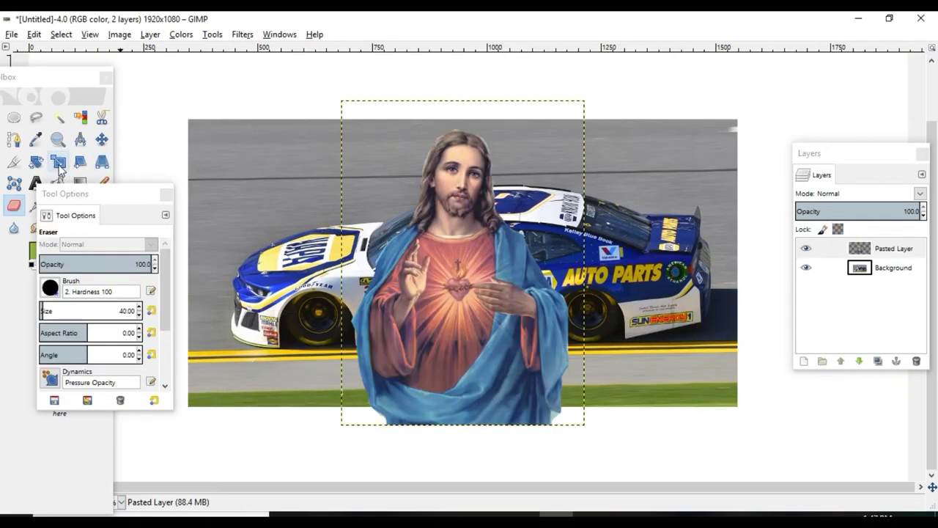
click(58, 162)
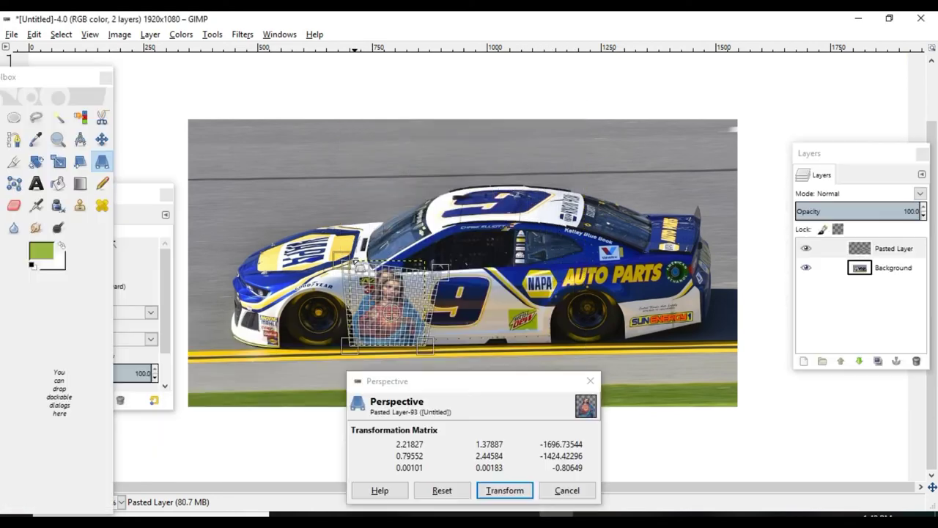
mouse_move(353, 266)
mouse_down()
mouse_move(334, 278)
mouse_move(341, 273)
mouse_up()
drag(438, 346, 435, 326)
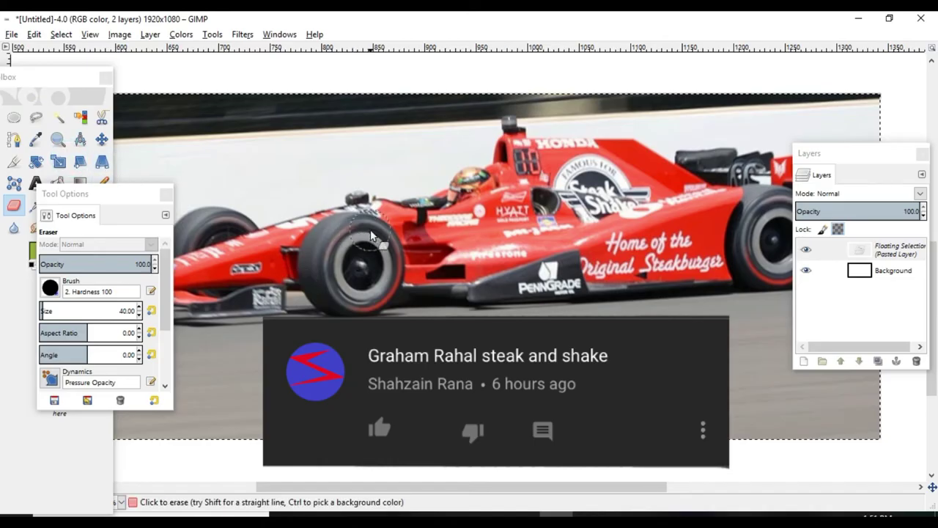
Paint over the "Home of the Original Steakburger" lettering in the car's sampled red with a size 27 Pencil
scroll(370, 231, up, 3)
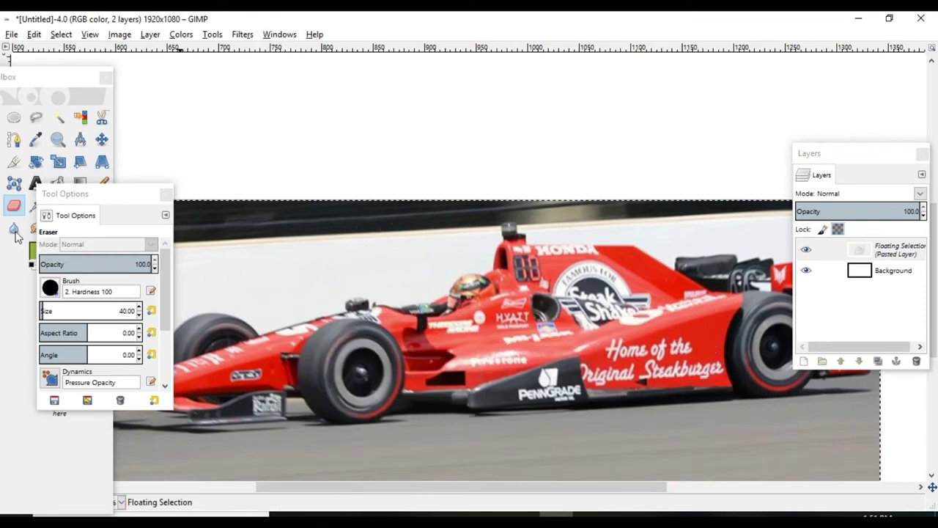
drag(71, 195, 73, 207)
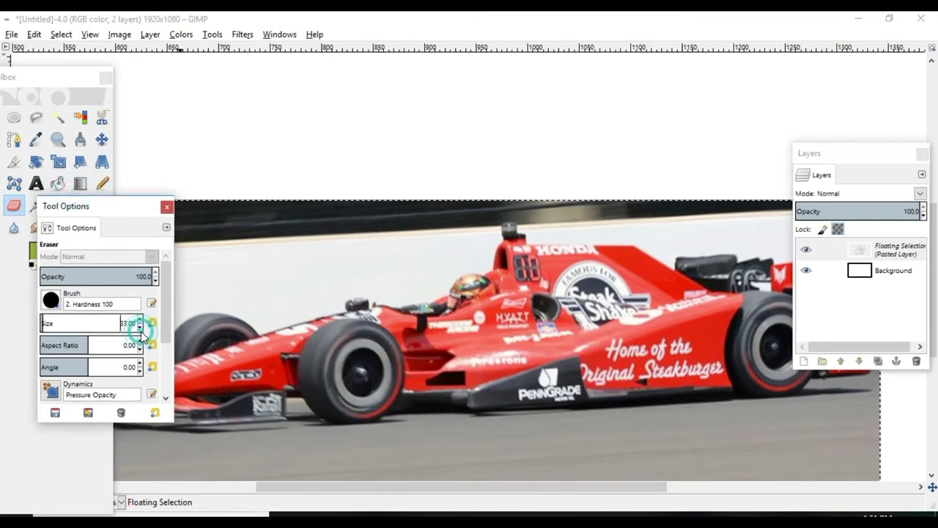
drag(101, 216, 88, 306)
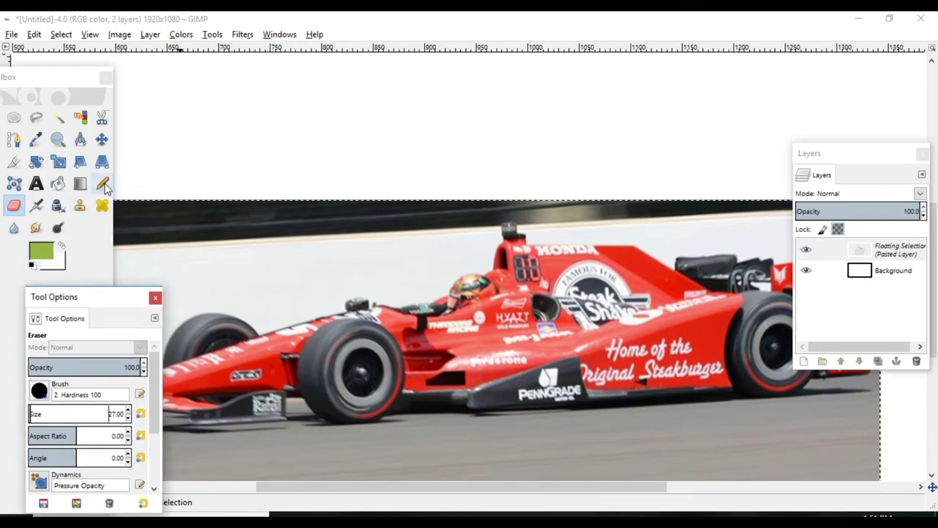
click(37, 139)
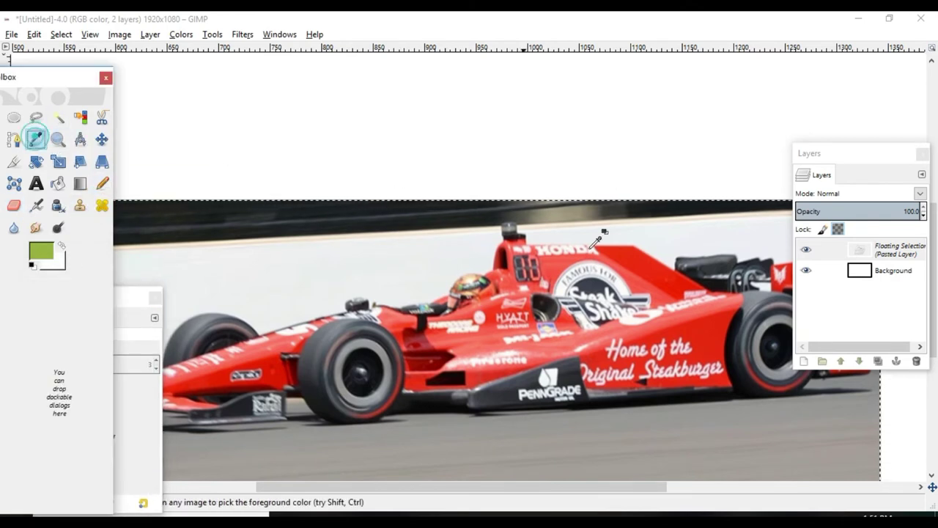
click(722, 326)
click(102, 184)
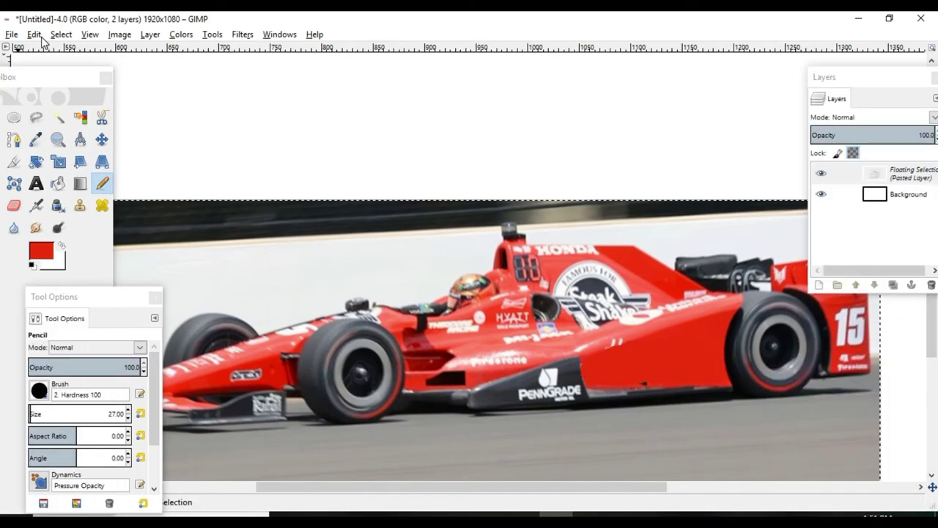
Paste the copied legs picture, fit it onto the red sidepod with Perspective, and cover the Steak 'n Shake emblem with the Burger King logo
click(33, 34)
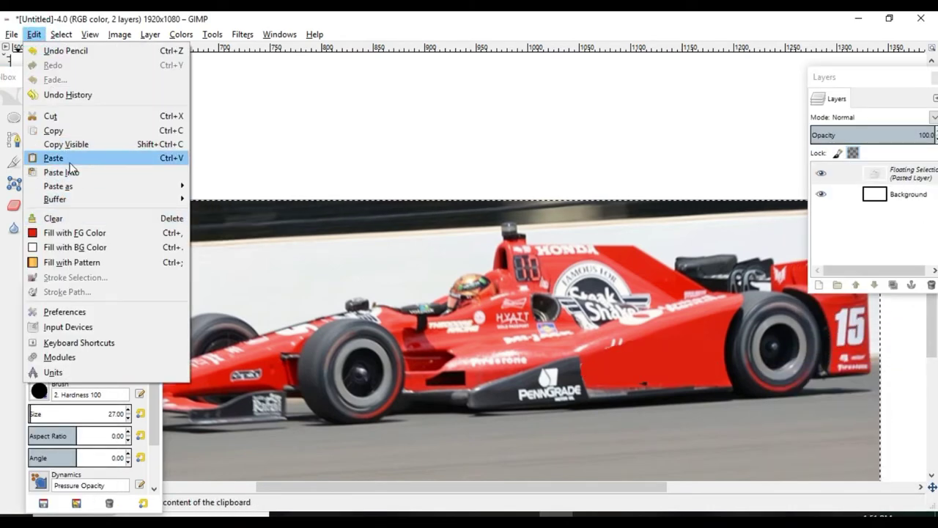
click(69, 160)
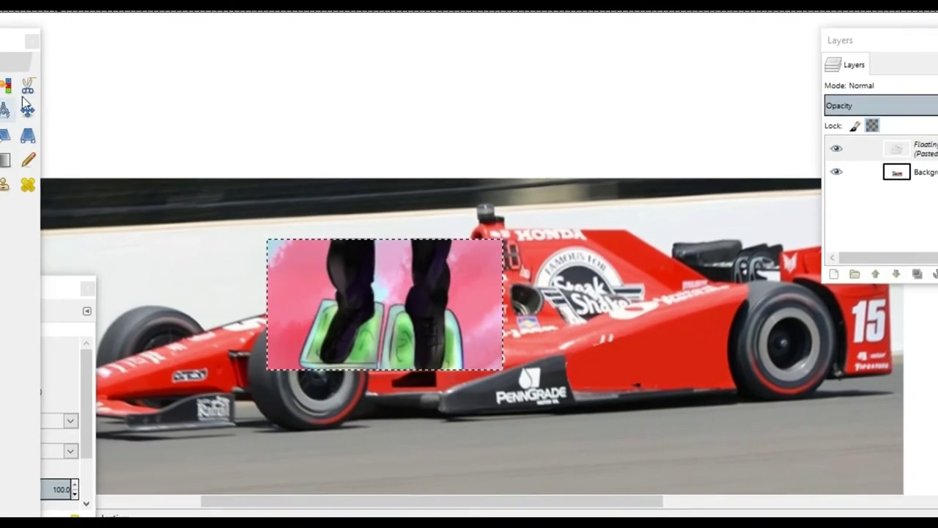
drag(401, 320, 630, 360)
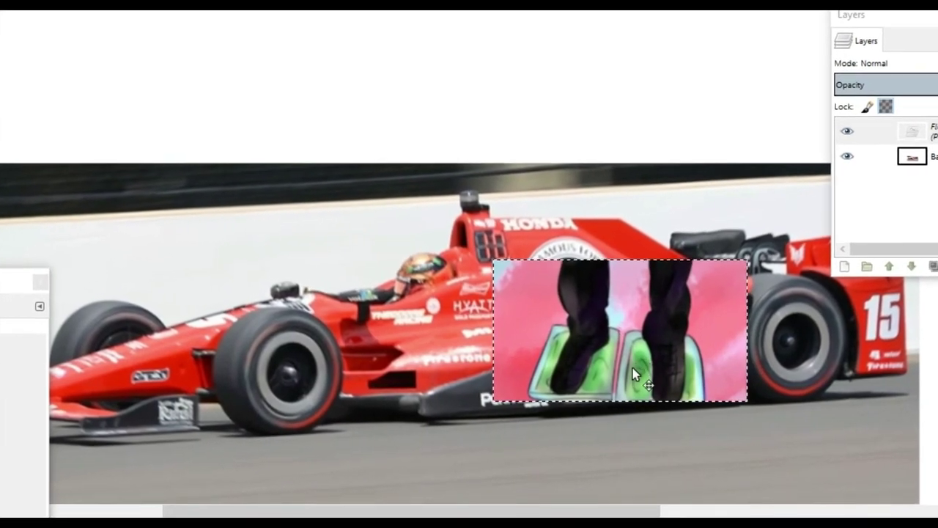
key(shift+p)
click(525, 262)
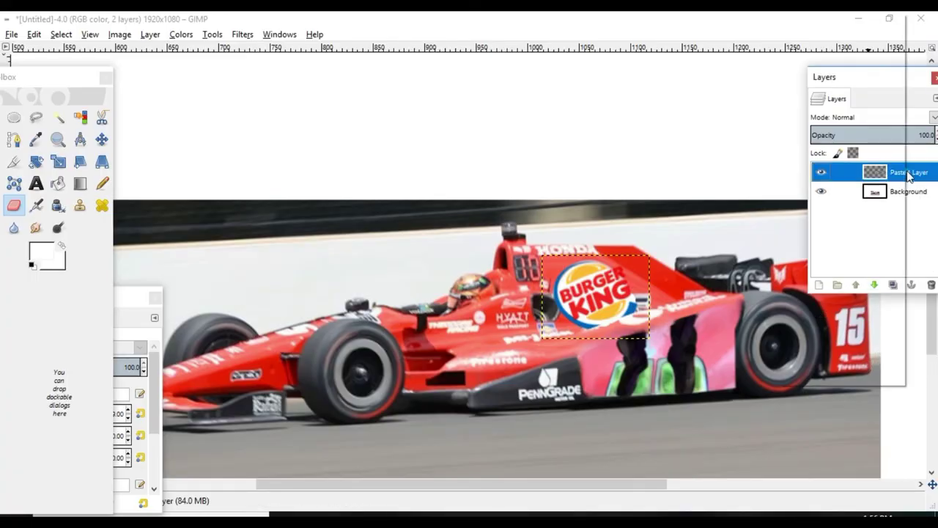
right_click(909, 175)
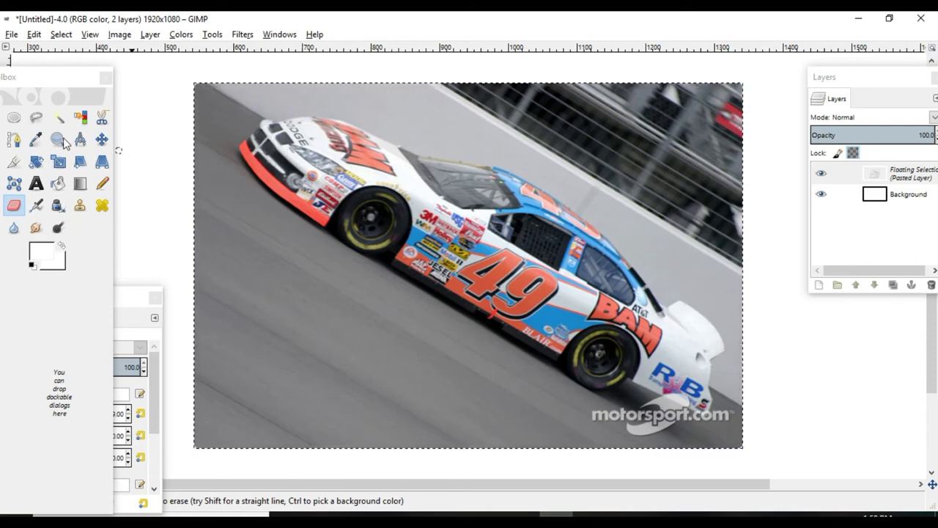
Set the Bucket Fill foreground color to black for the number 49 car edit and select the copyright-claim composition's Background layer
click(58, 185)
click(45, 254)
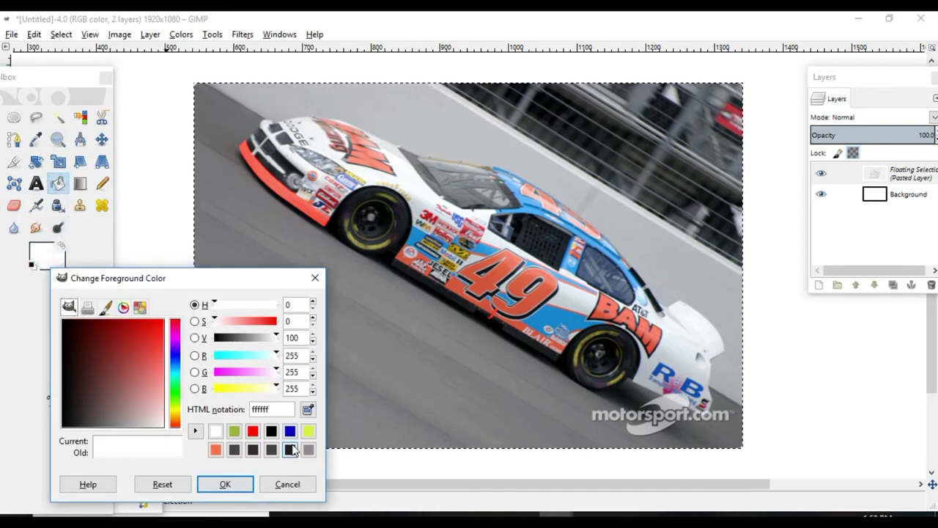
click(272, 431)
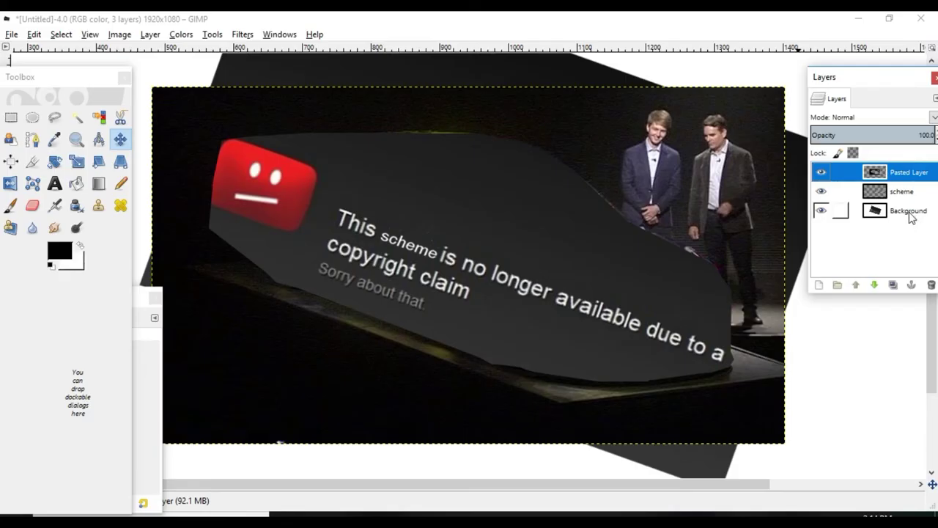
click(909, 212)
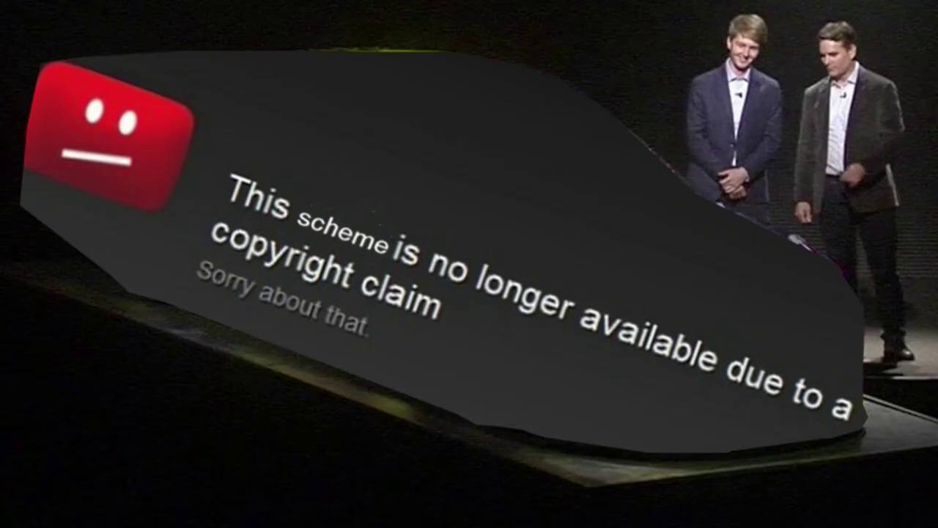